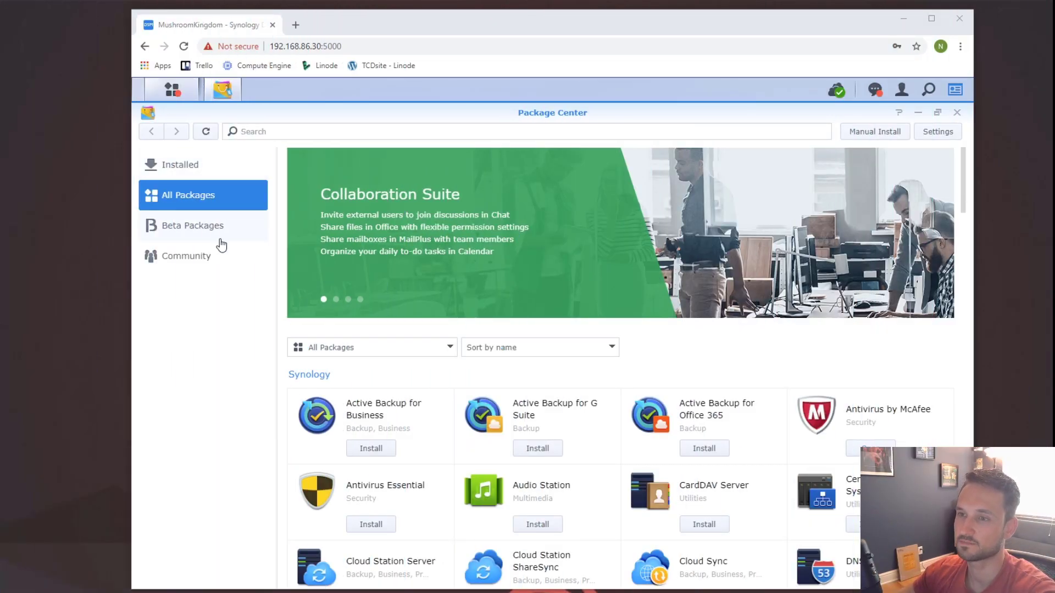
Switch Package Center to the Community catalogue and scroll to the Sonarr tile
{"action": "left_click", "coordinate": [197, 257]}
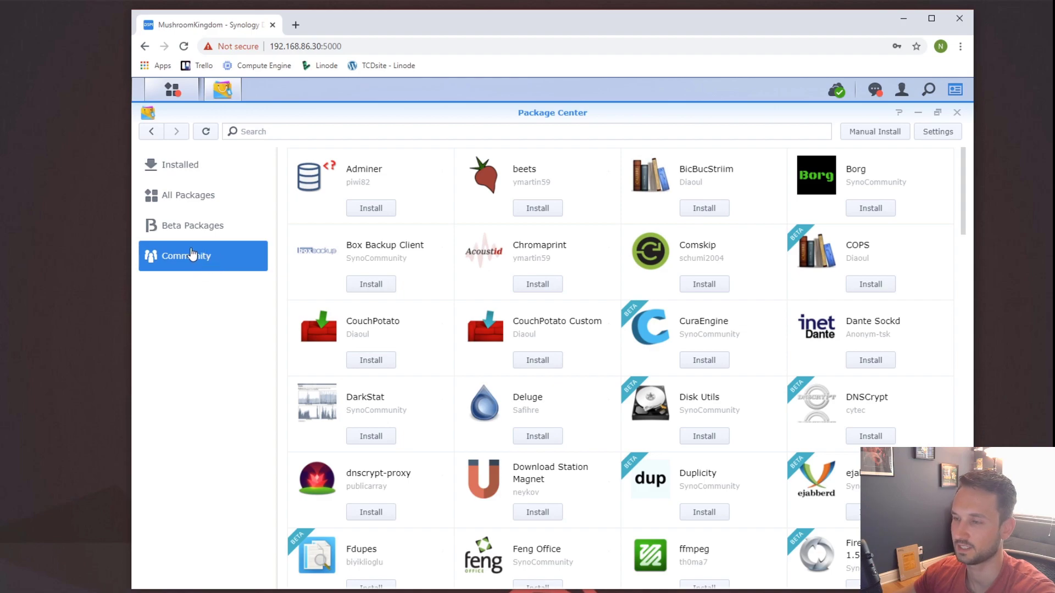
{"action": "scroll", "coordinate": [587, 360], "scroll_direction": "down", "scroll_amount": 20}
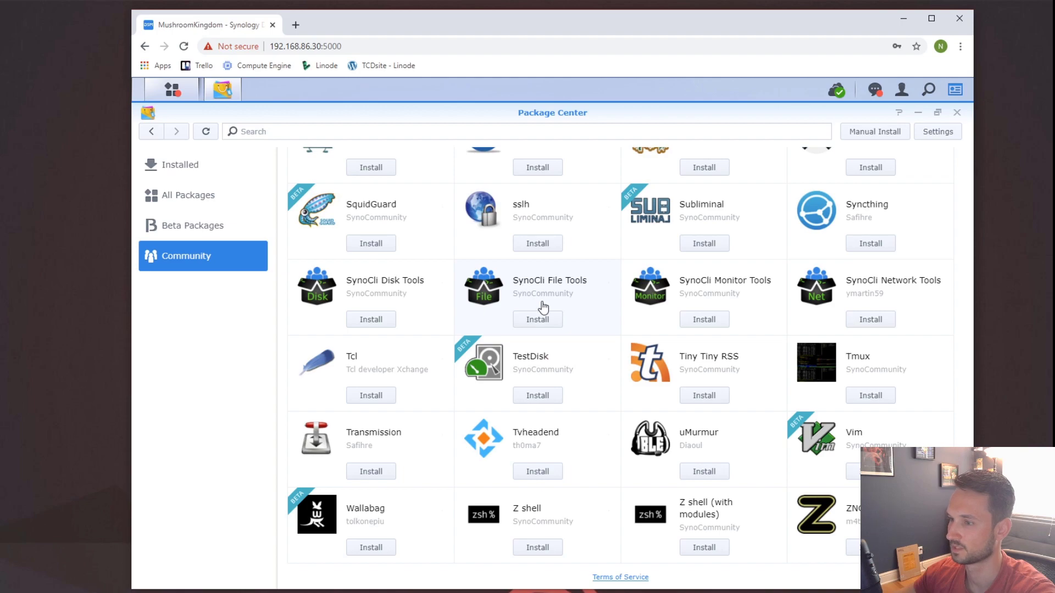
{"action": "scroll", "coordinate": [533, 314], "scroll_direction": "up", "scroll_amount": 3}
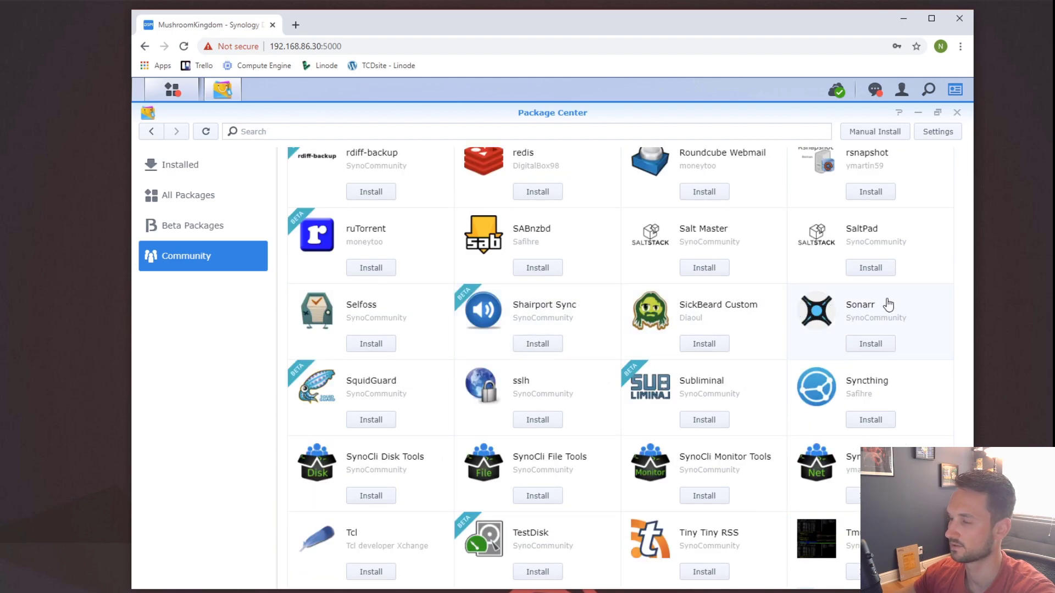
Install Sonarr from SynoCommunity, agreeing to add Mono and accepting the permissions notice
{"action": "left_click", "coordinate": [878, 345]}
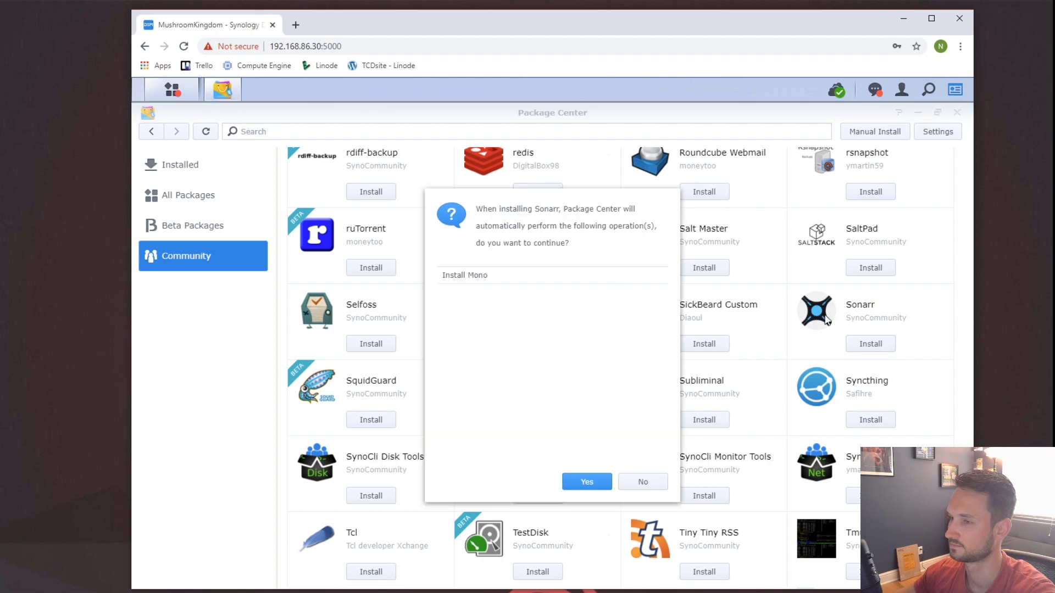
{"action": "left_click", "coordinate": [586, 483]}
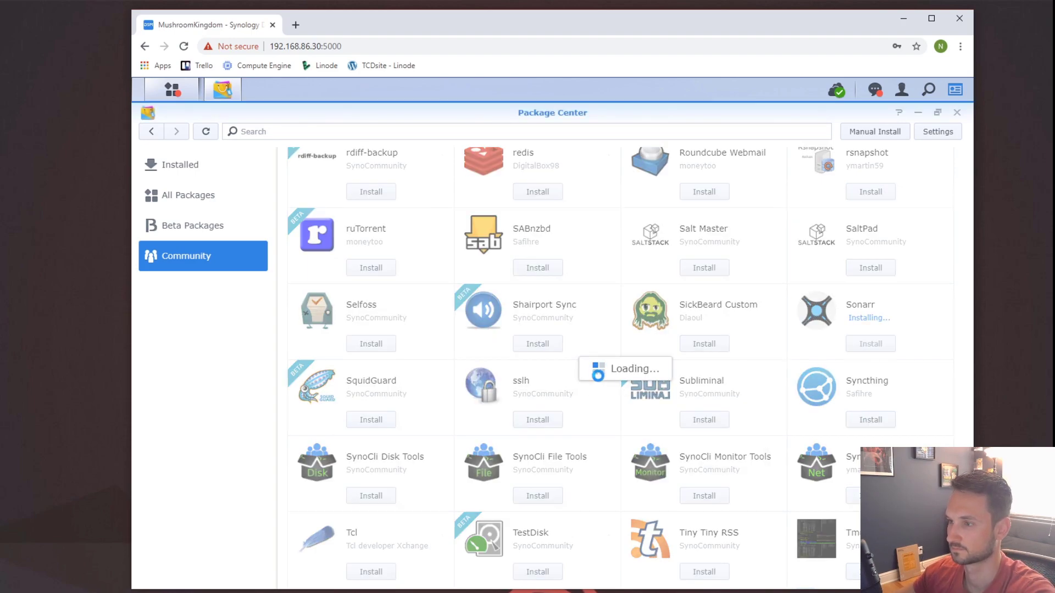
{"action": "left_click", "coordinate": [674, 486]}
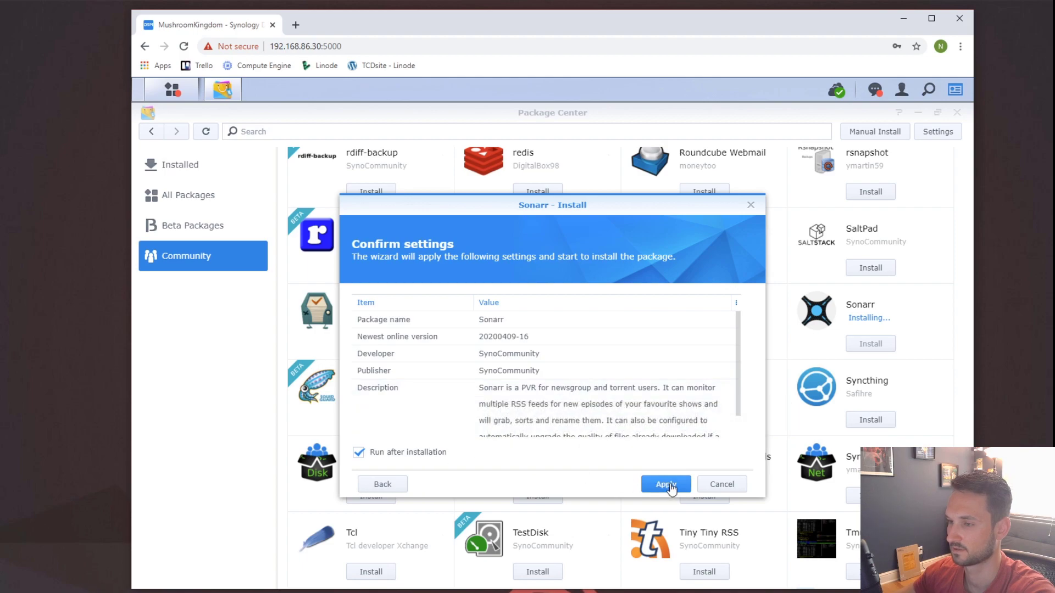
{"action": "left_click", "coordinate": [666, 485]}
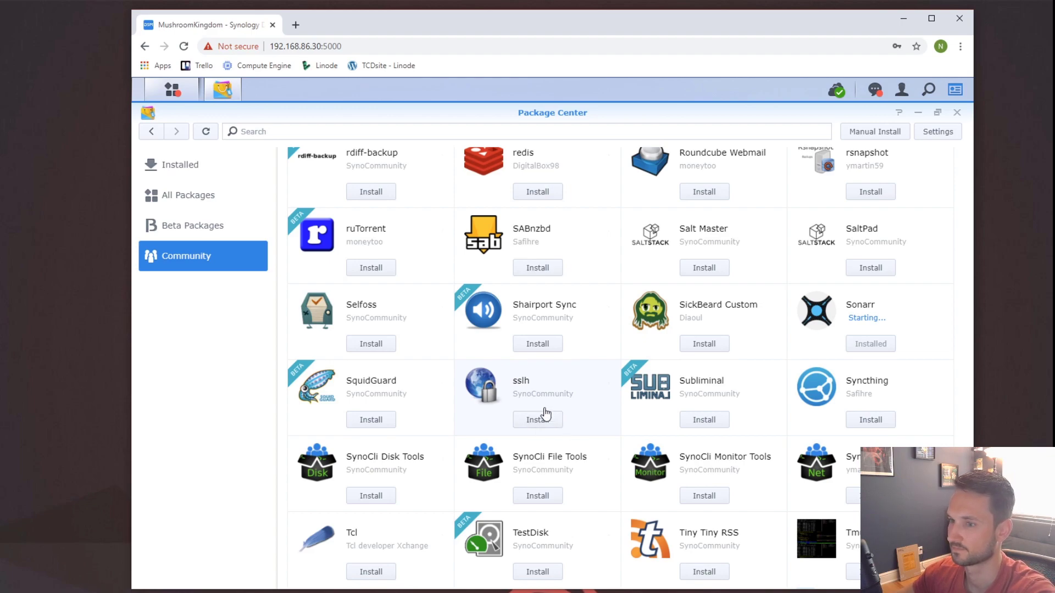
Launch Sonarr's web page at port 8989 in a new tab from its package details
{"action": "left_click", "coordinate": [915, 295]}
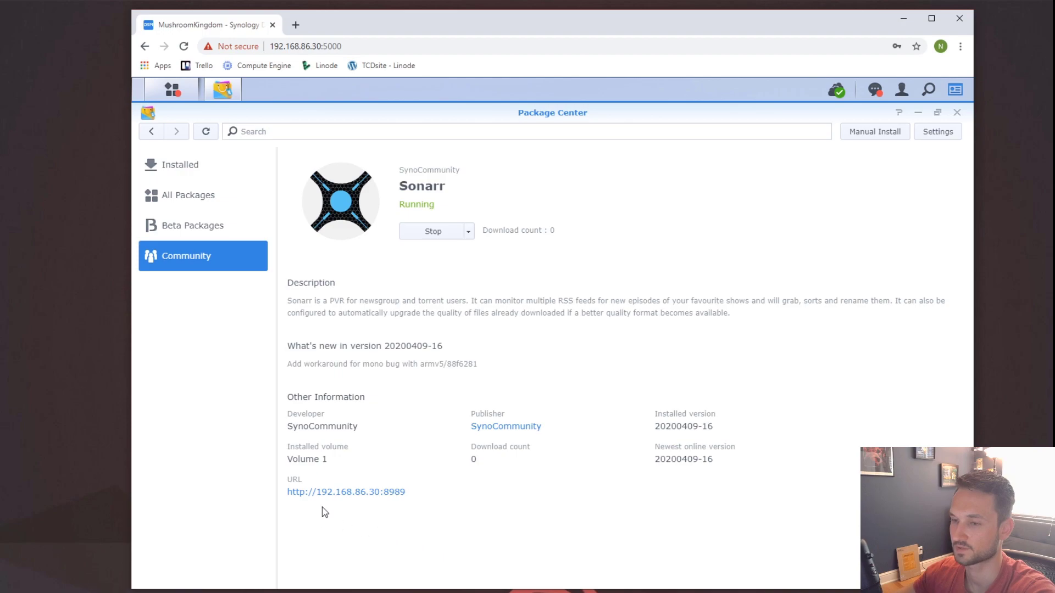
{"action": "left_click", "coordinate": [337, 493]}
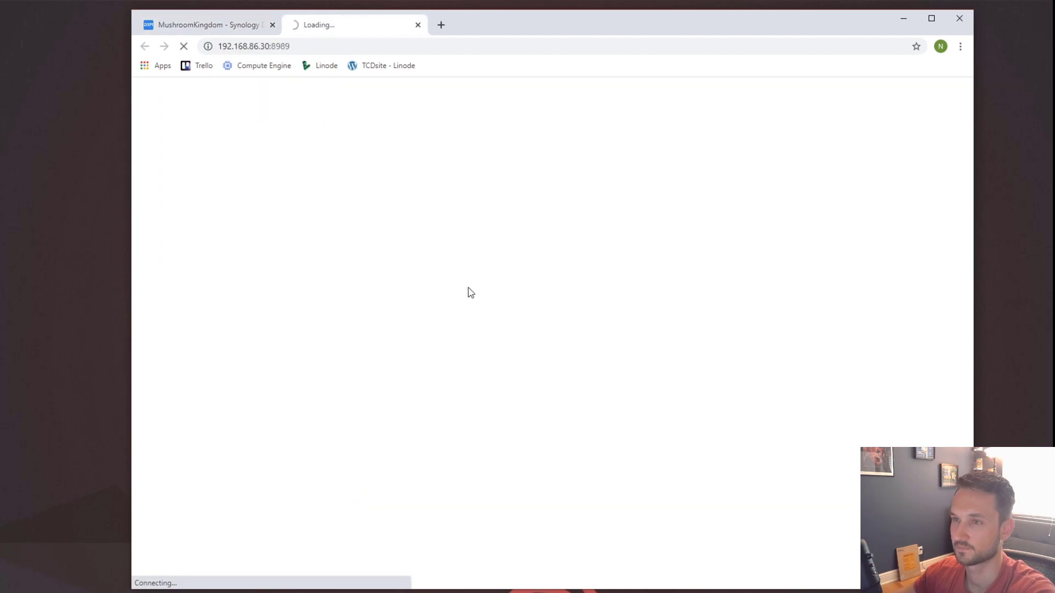
{"action": "left_click", "coordinate": [231, 27]}
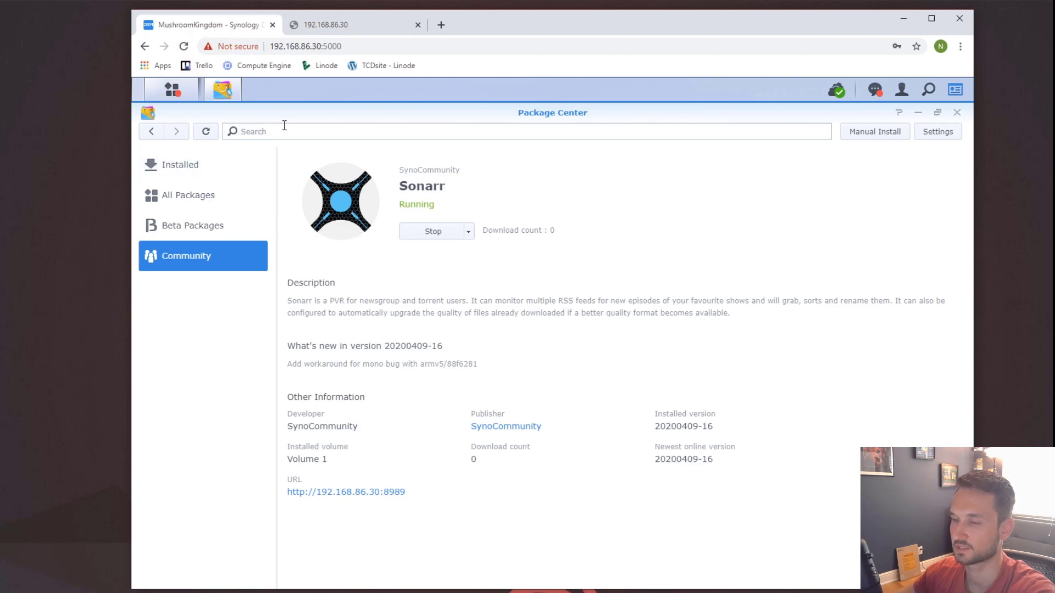
{"action": "left_click", "coordinate": [354, 29]}
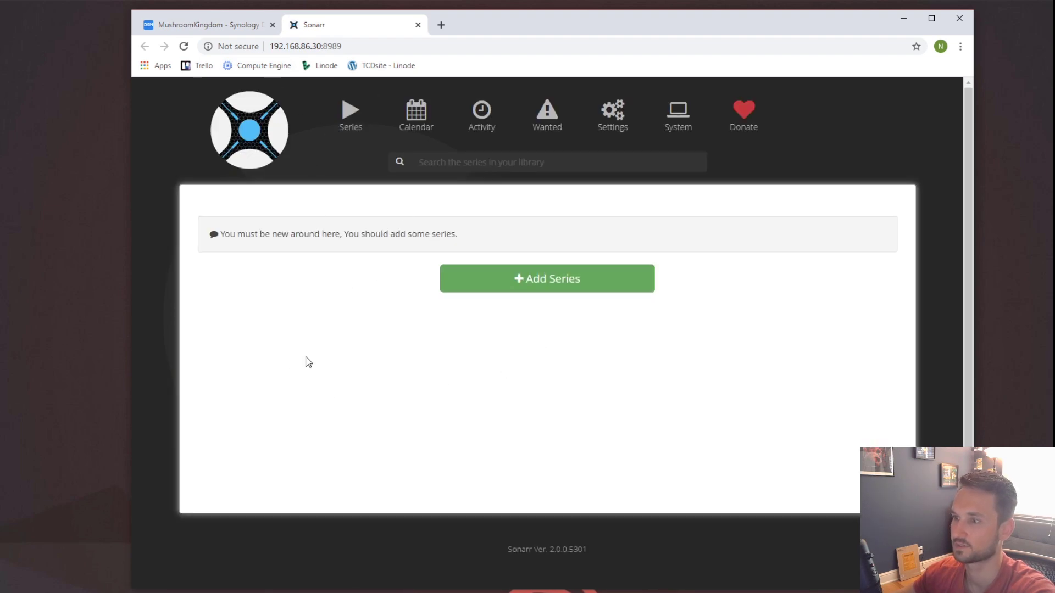
Search Add Series for 'bob' and choose Add a different path for Bob's Burgers
{"action": "left_click", "coordinate": [515, 282]}
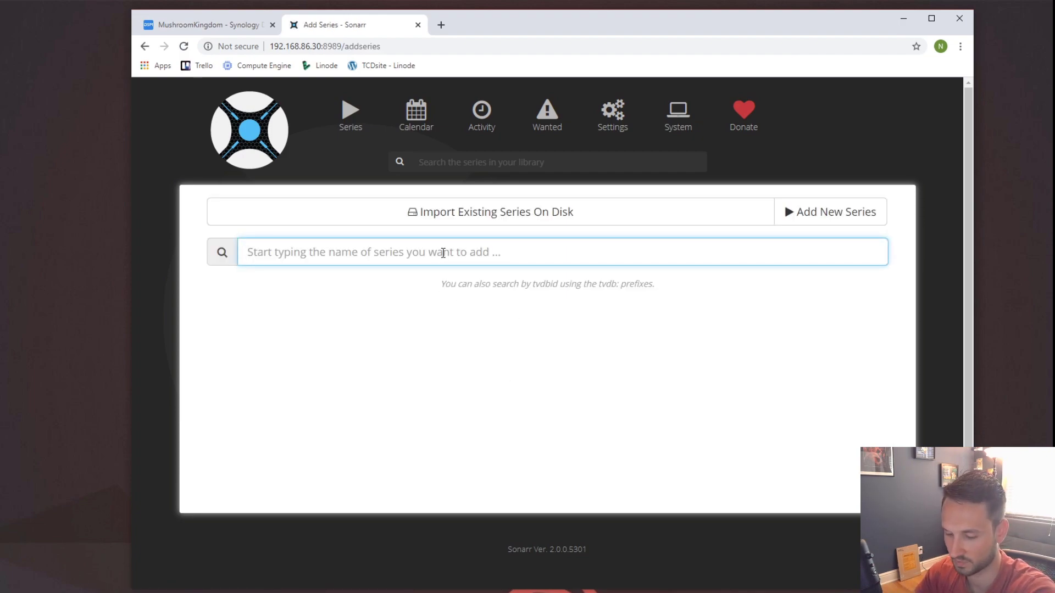
{"action": "type", "text": "bob's burgers"}
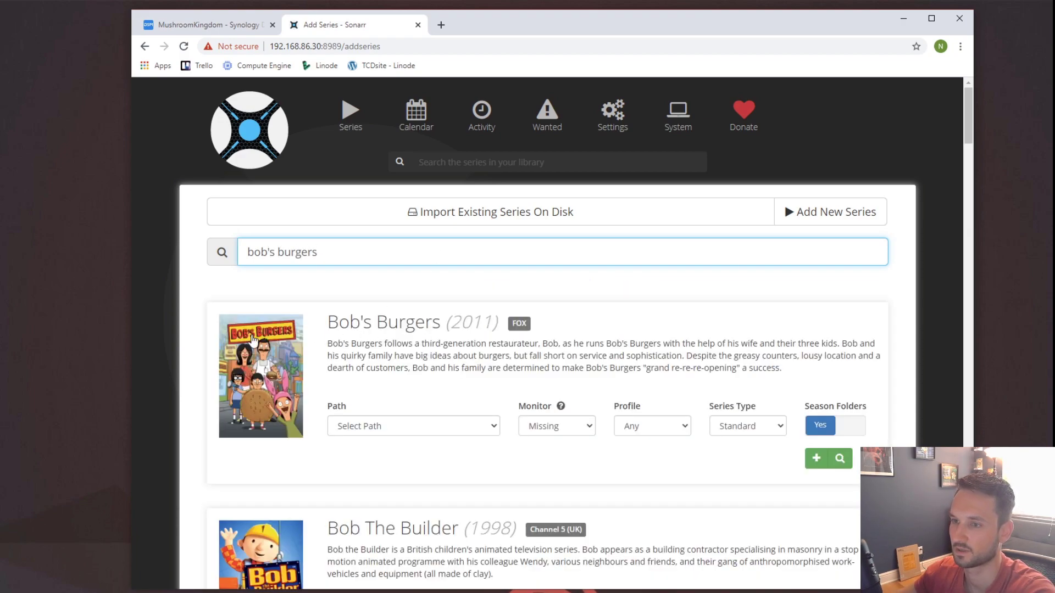
{"action": "left_click", "coordinate": [486, 428]}
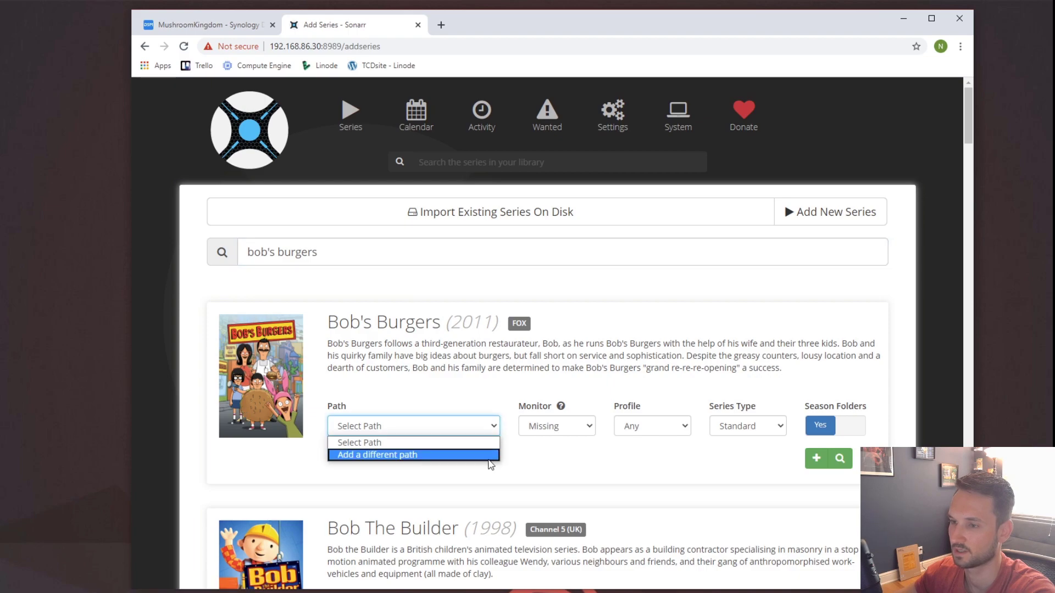
{"action": "left_click", "coordinate": [418, 456]}
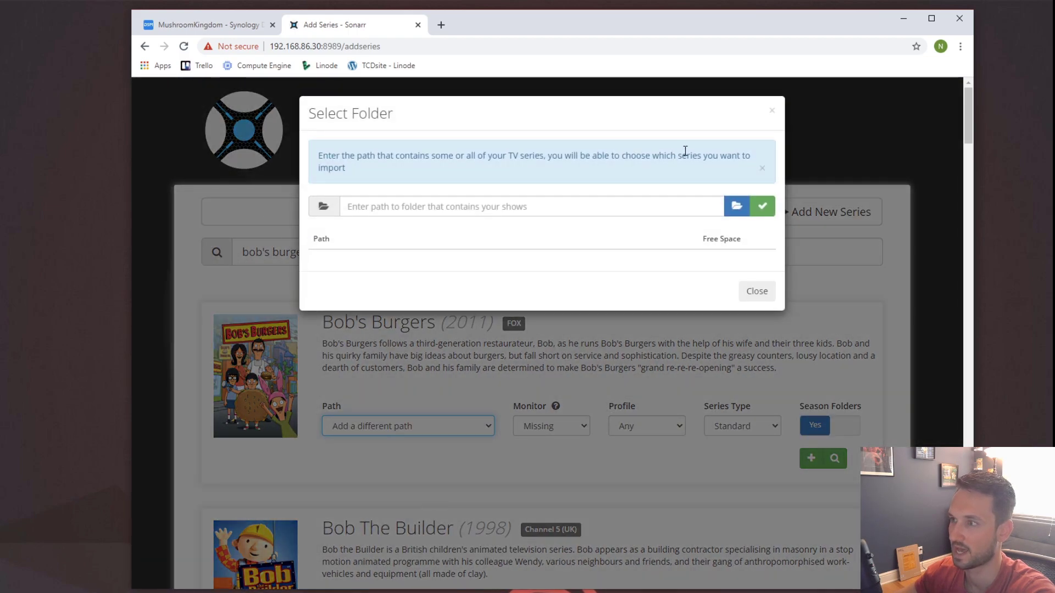
Browse Sonarr's folder picker to /volume1/Plex, find it shows no subfolders, and close it
{"action": "left_click", "coordinate": [737, 206]}
{"action": "scroll", "coordinate": [336, 274], "scroll_direction": "down", "scroll_amount": 4}
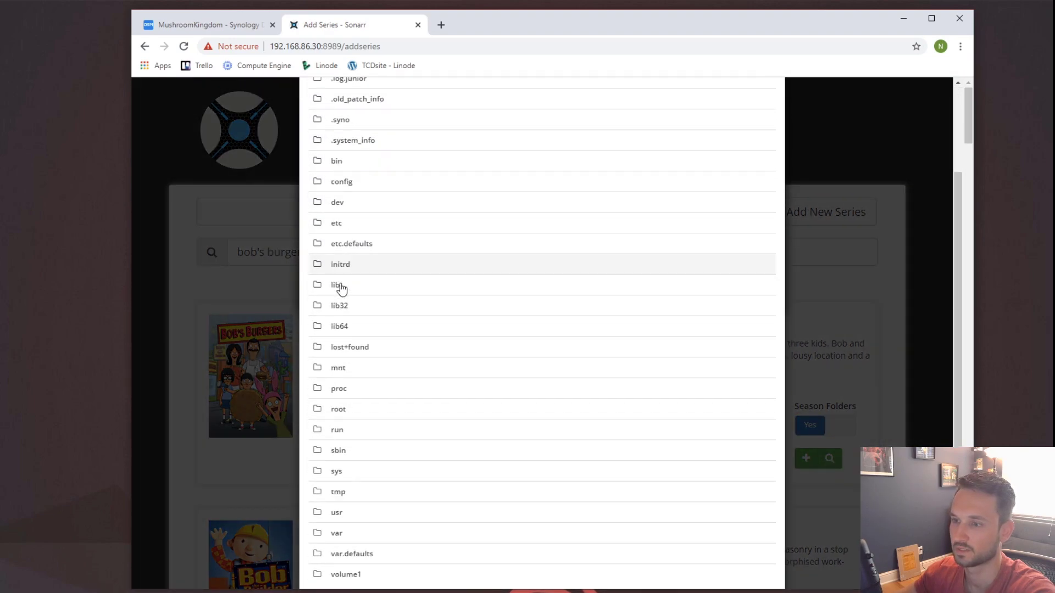
{"action": "scroll", "coordinate": [312, 489], "scroll_direction": "up", "scroll_amount": 4}
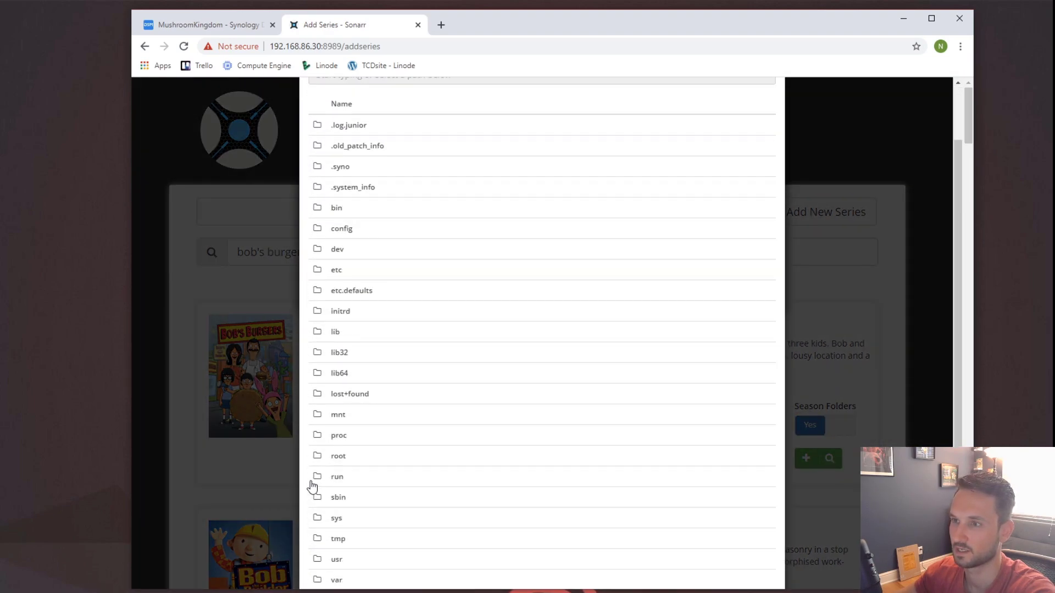
{"action": "scroll", "coordinate": [314, 333], "scroll_direction": "down", "scroll_amount": 4}
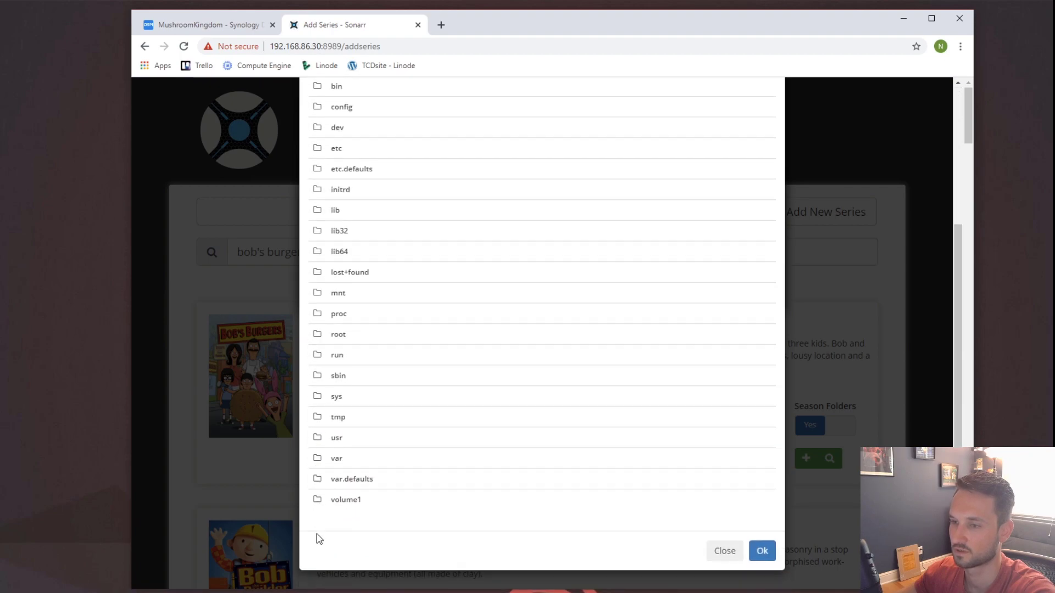
{"action": "left_click", "coordinate": [345, 500]}
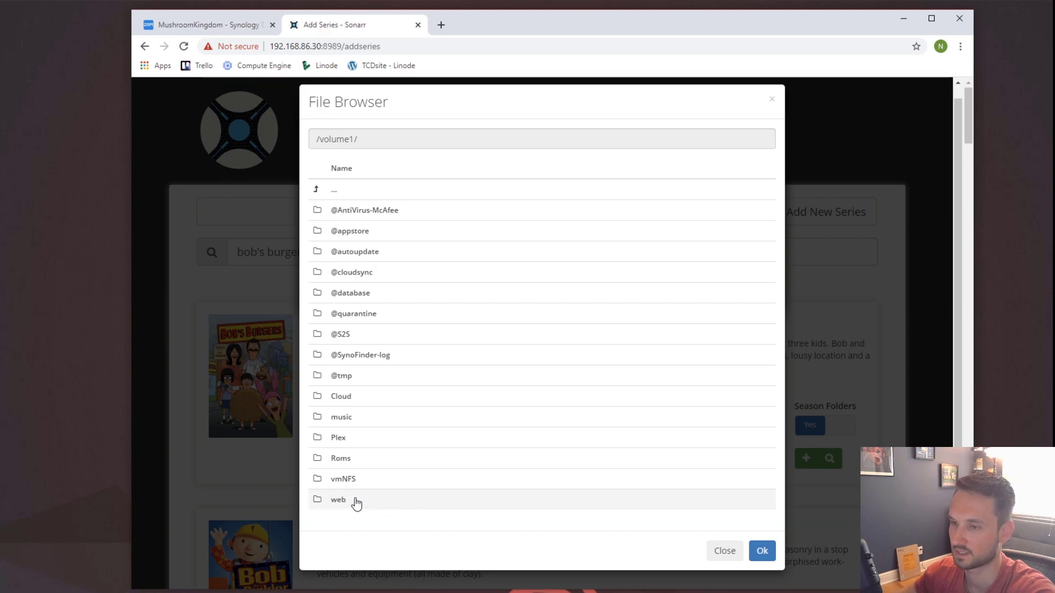
{"action": "left_click", "coordinate": [339, 437]}
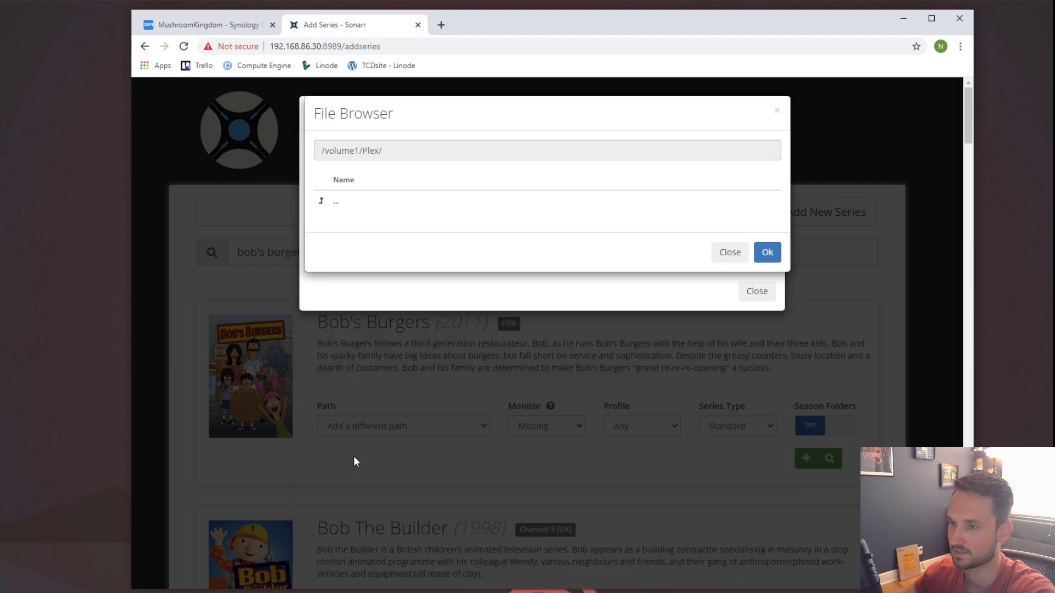
{"action": "left_click", "coordinate": [730, 252]}
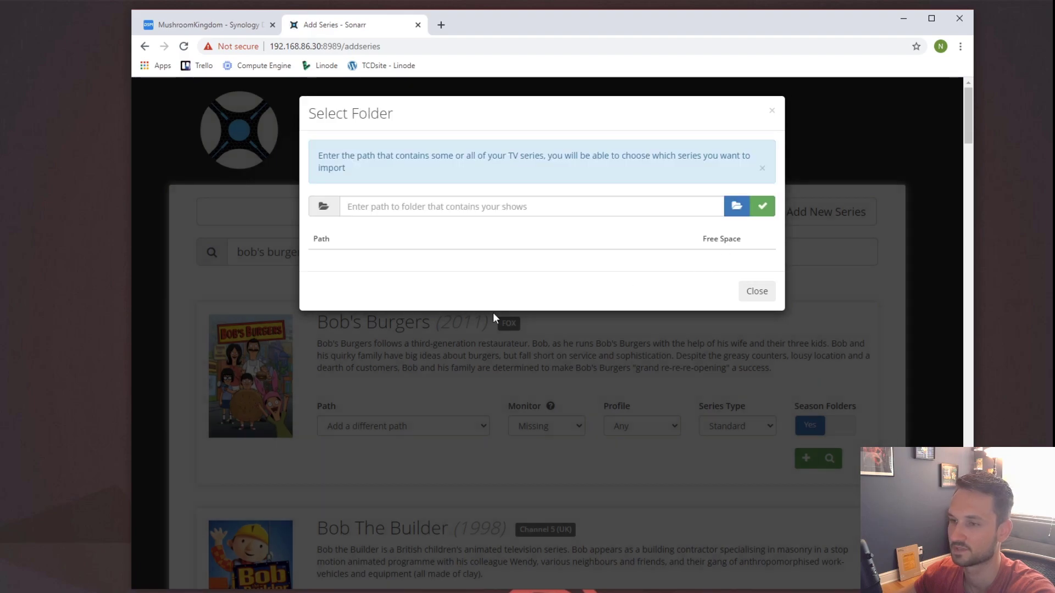
Recheck /volume1/Plex, close both folder dialogs, and open the DSM main menu
{"action": "left_click", "coordinate": [735, 207]}
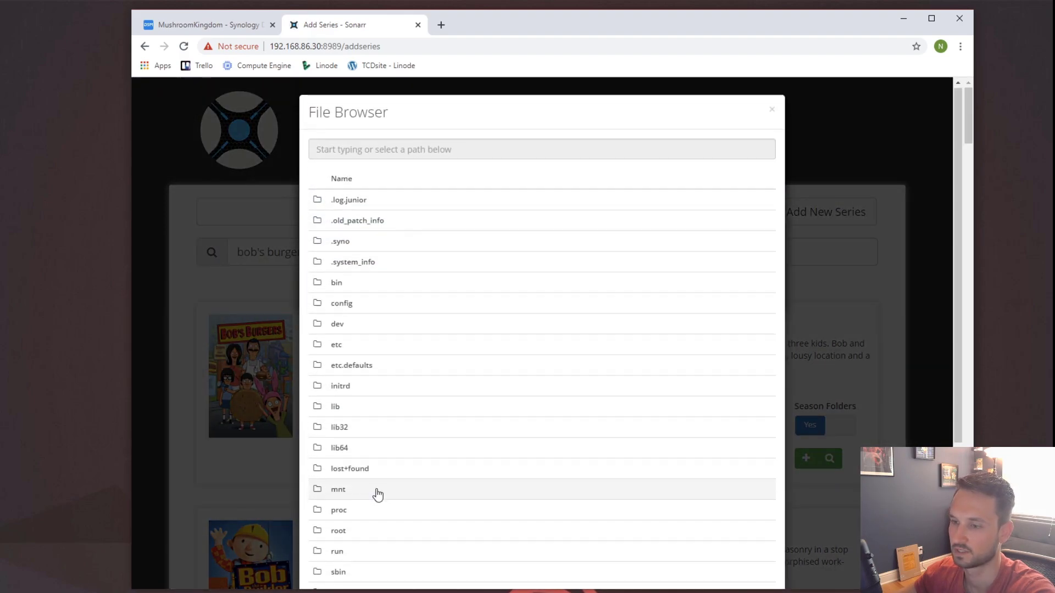
{"action": "scroll", "coordinate": [352, 505], "scroll_direction": "down", "scroll_amount": 3}
{"action": "left_click", "coordinate": [344, 507]}
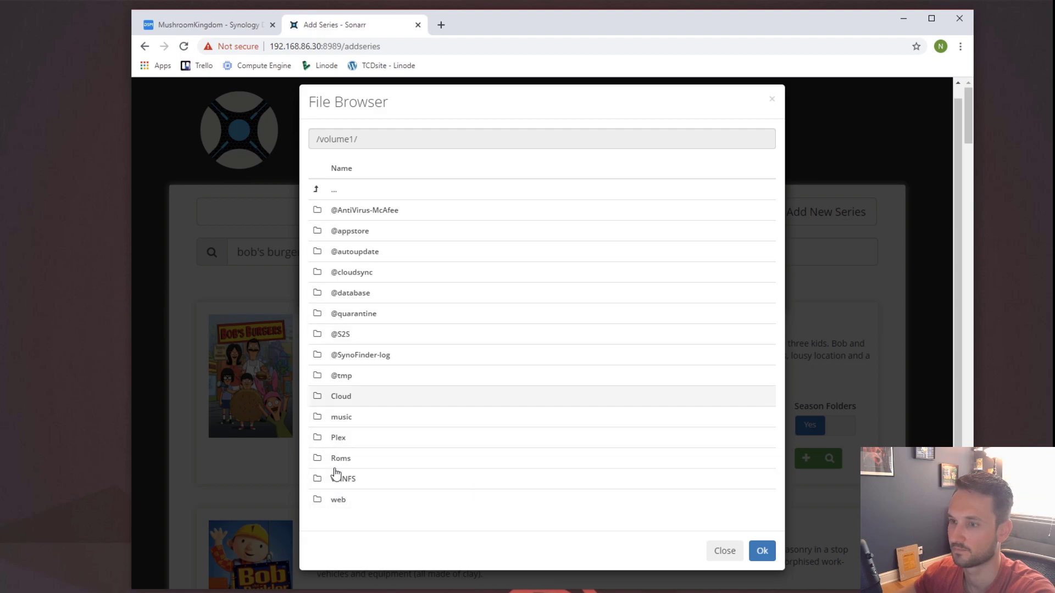
{"action": "left_click", "coordinate": [347, 446]}
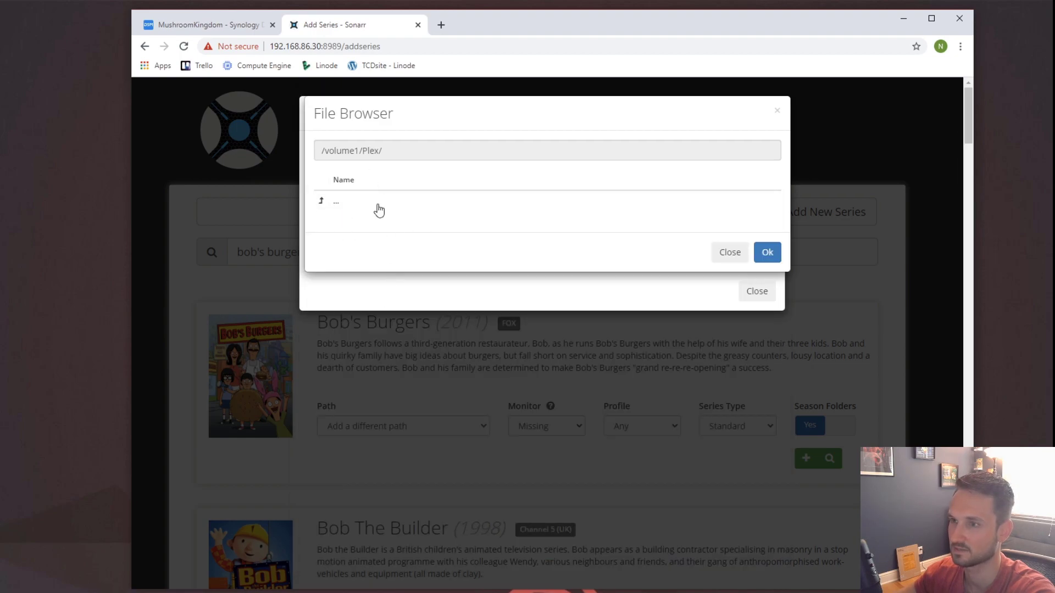
{"action": "left_click", "coordinate": [724, 254]}
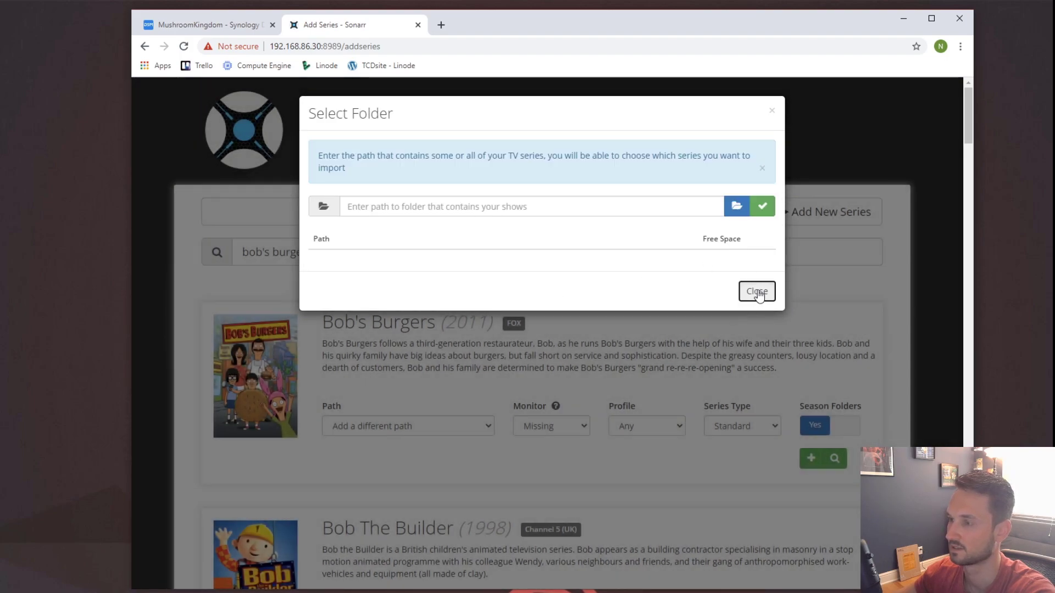
{"action": "left_click", "coordinate": [756, 291]}
{"action": "left_click", "coordinate": [246, 29]}
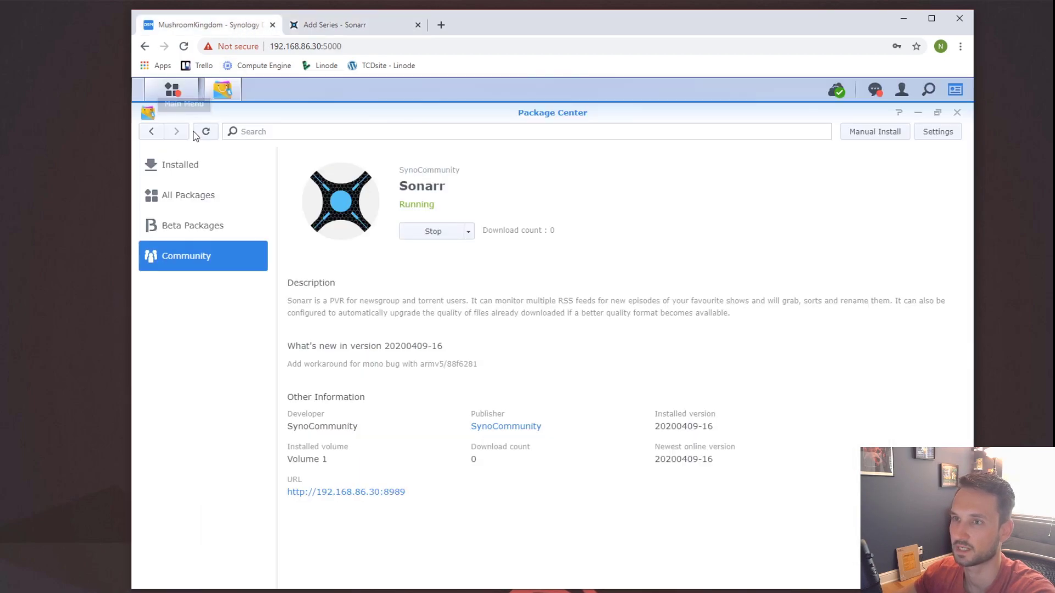
{"action": "left_click", "coordinate": [173, 96]}
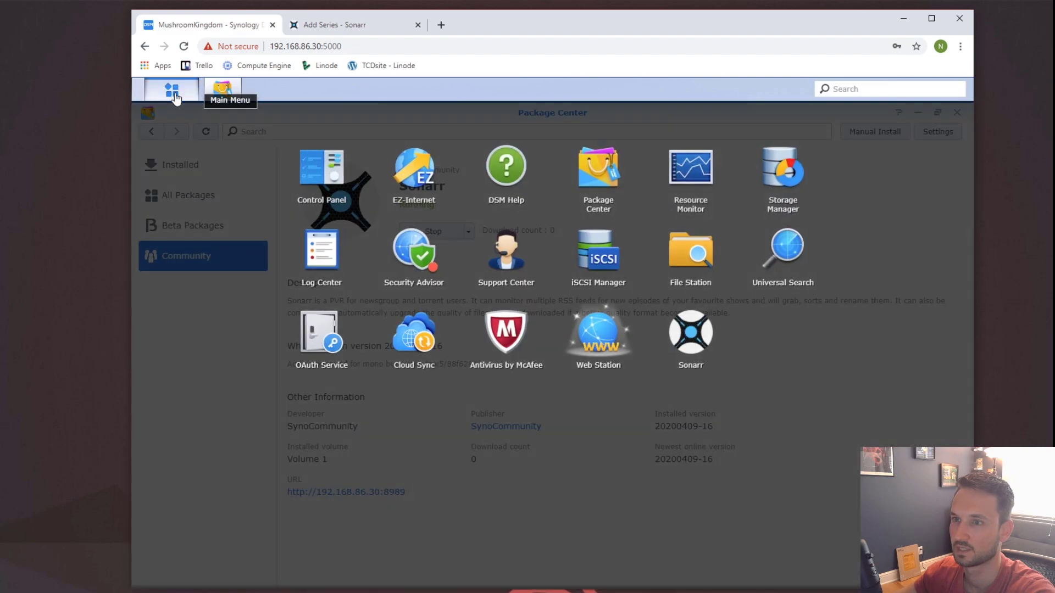
Open the Plex shared folder's Permissions in a maximized Control Panel
{"action": "left_click", "coordinate": [332, 171]}
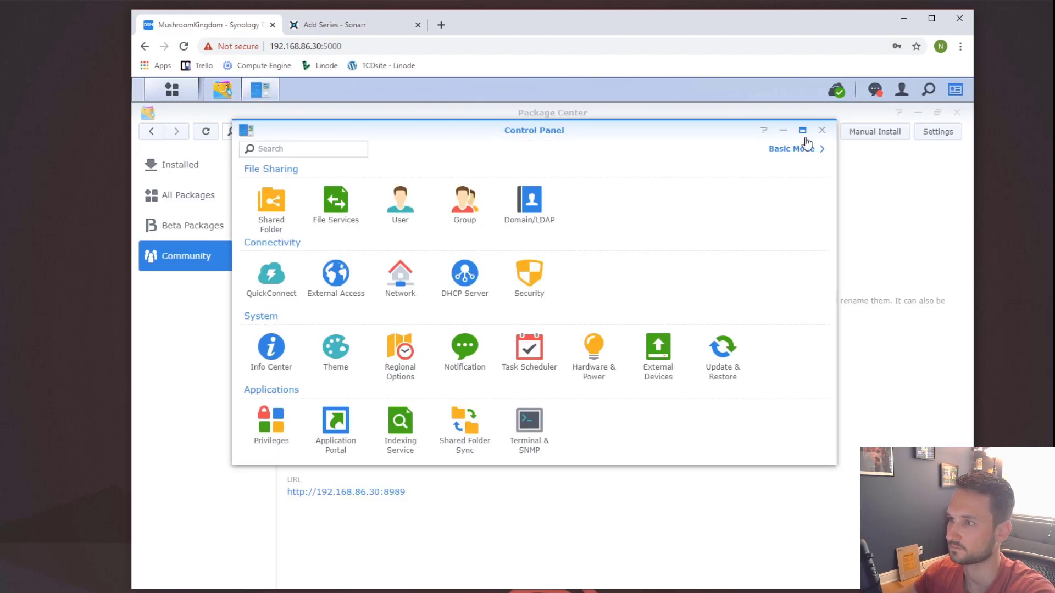
{"action": "left_click", "coordinate": [805, 132]}
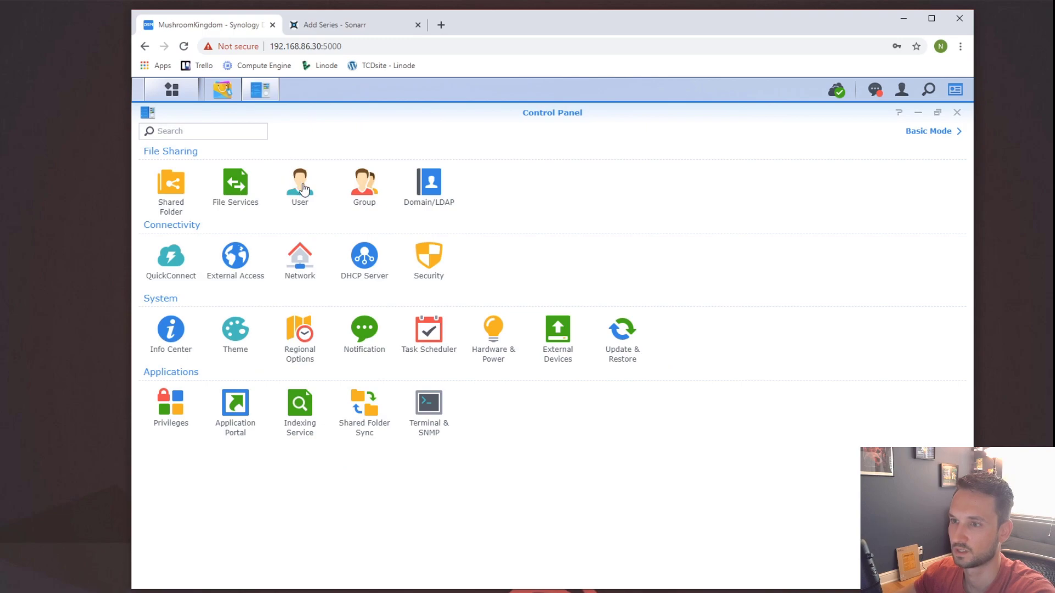
{"action": "left_click", "coordinate": [175, 192]}
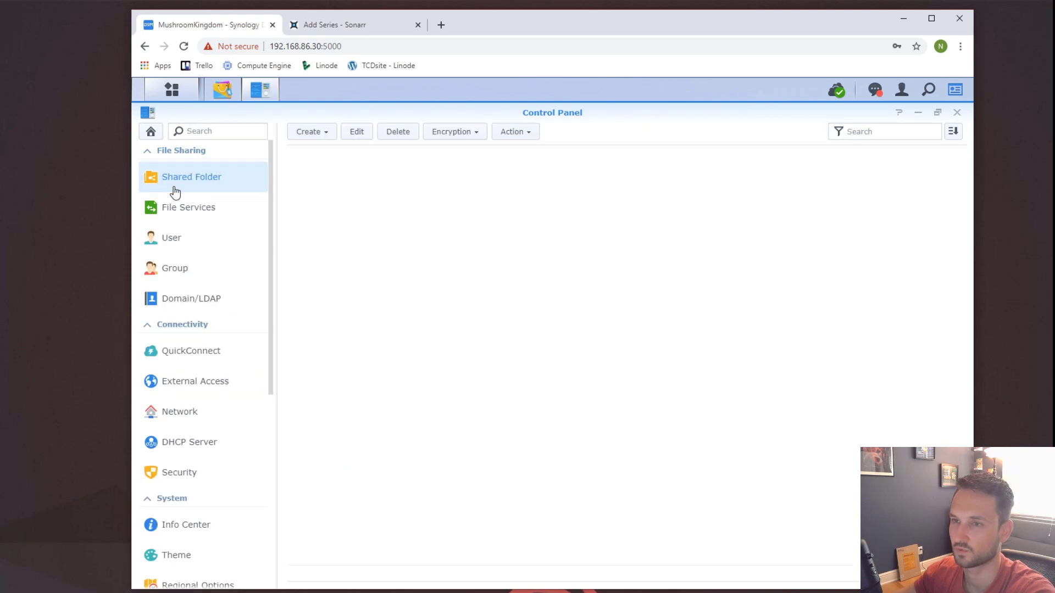
{"action": "left_click", "coordinate": [388, 219]}
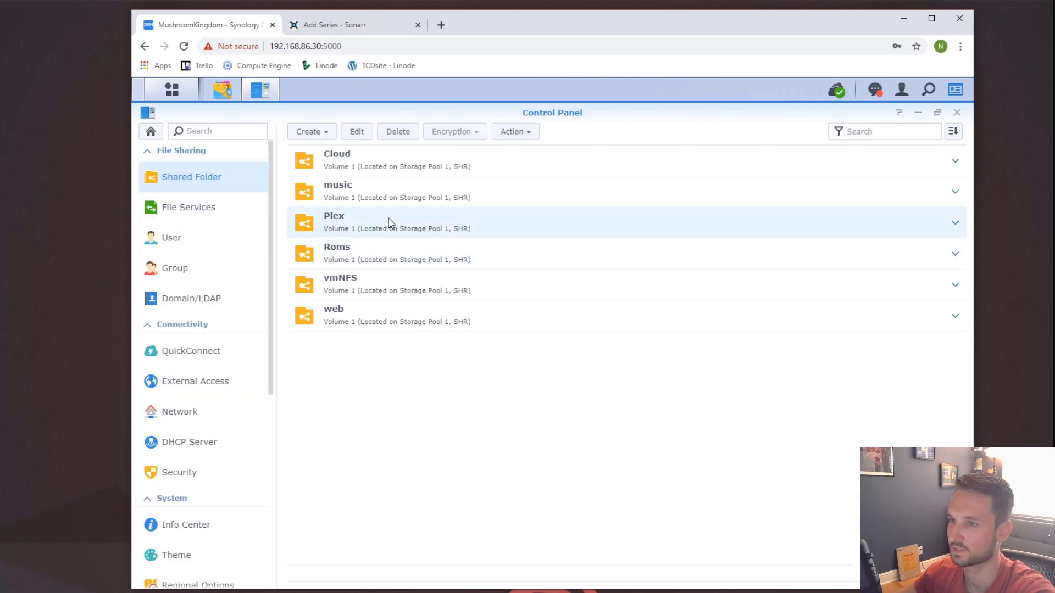
{"action": "left_click", "coordinate": [360, 137]}
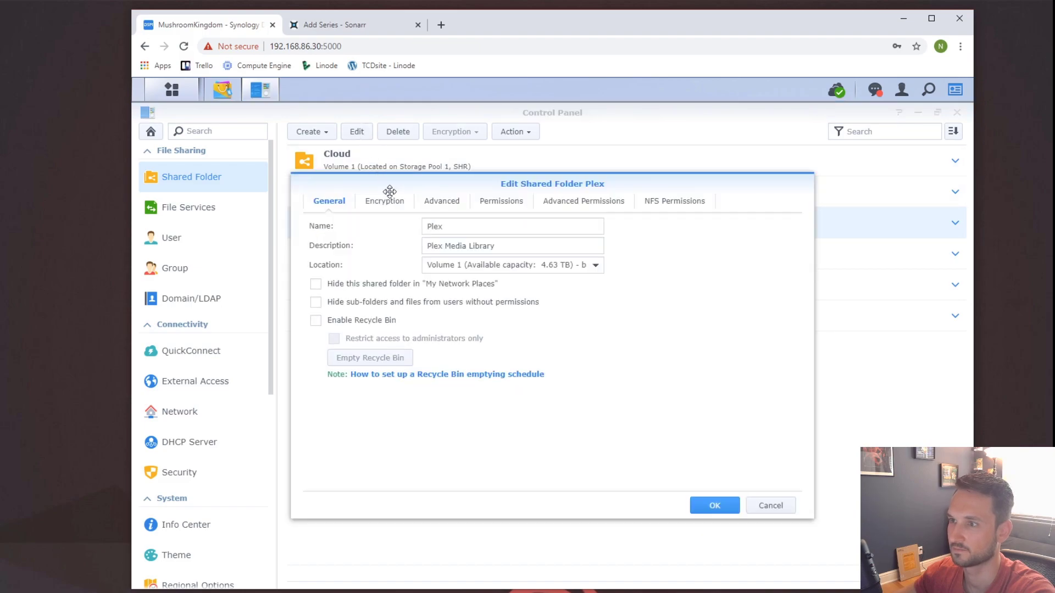
{"action": "left_click", "coordinate": [501, 202]}
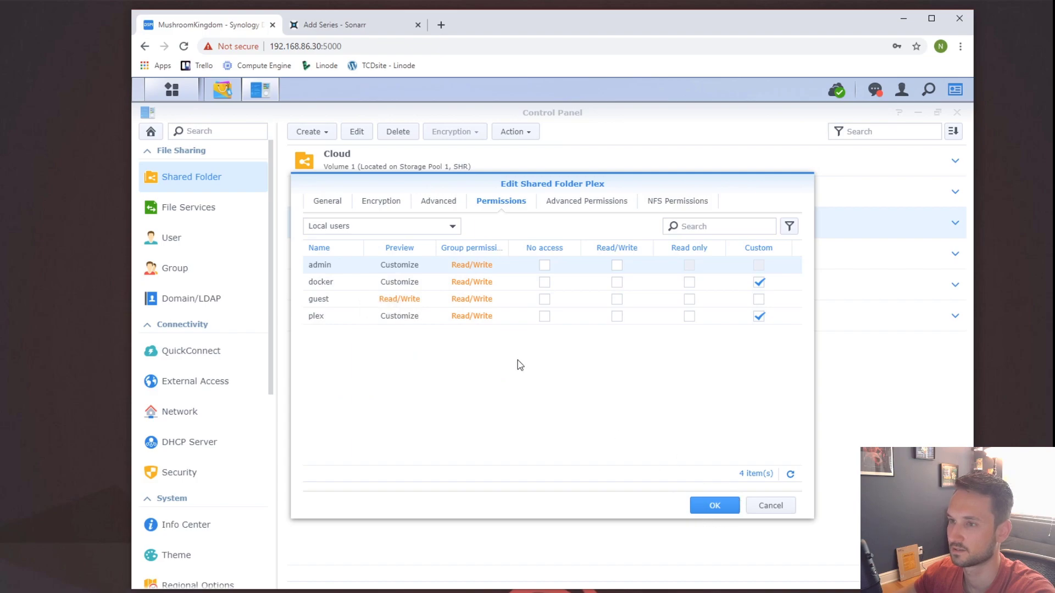
Grant the sc-download local group Read/Write on Plex and save
{"action": "left_click", "coordinate": [440, 228]}
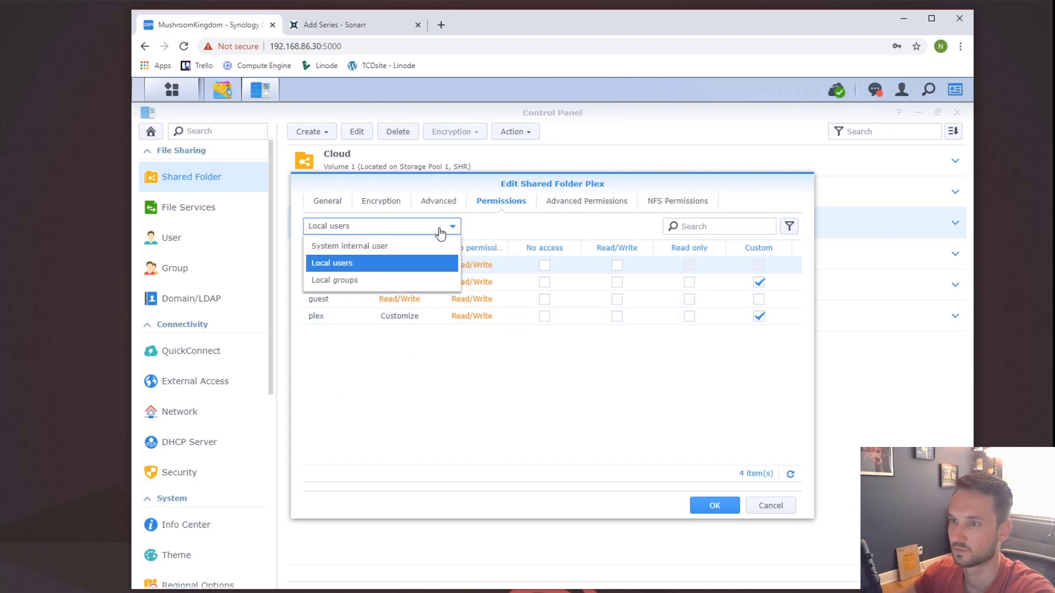
{"action": "left_click", "coordinate": [373, 249]}
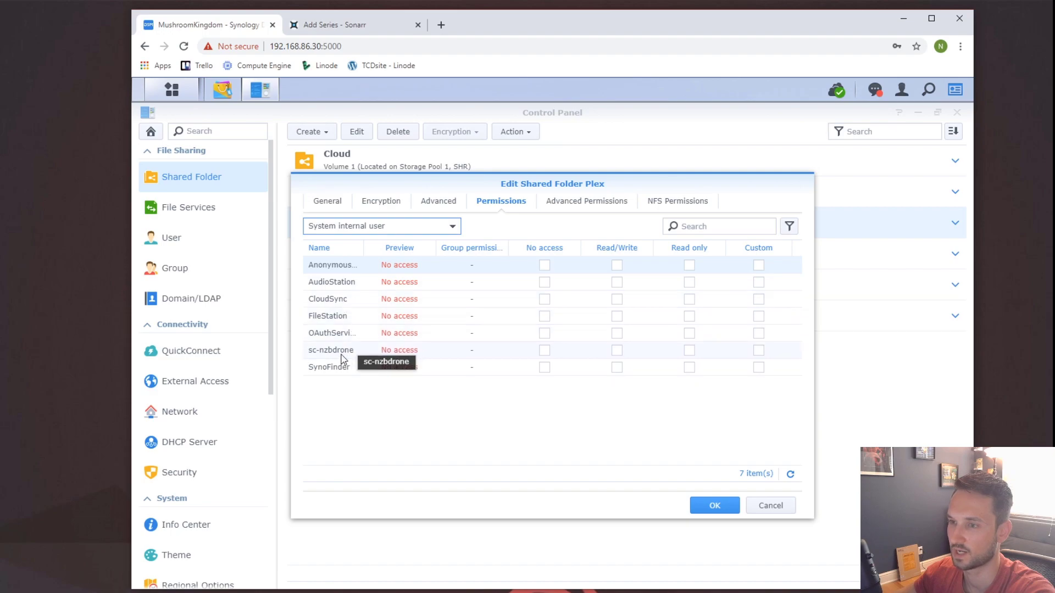
{"action": "left_click", "coordinate": [399, 234]}
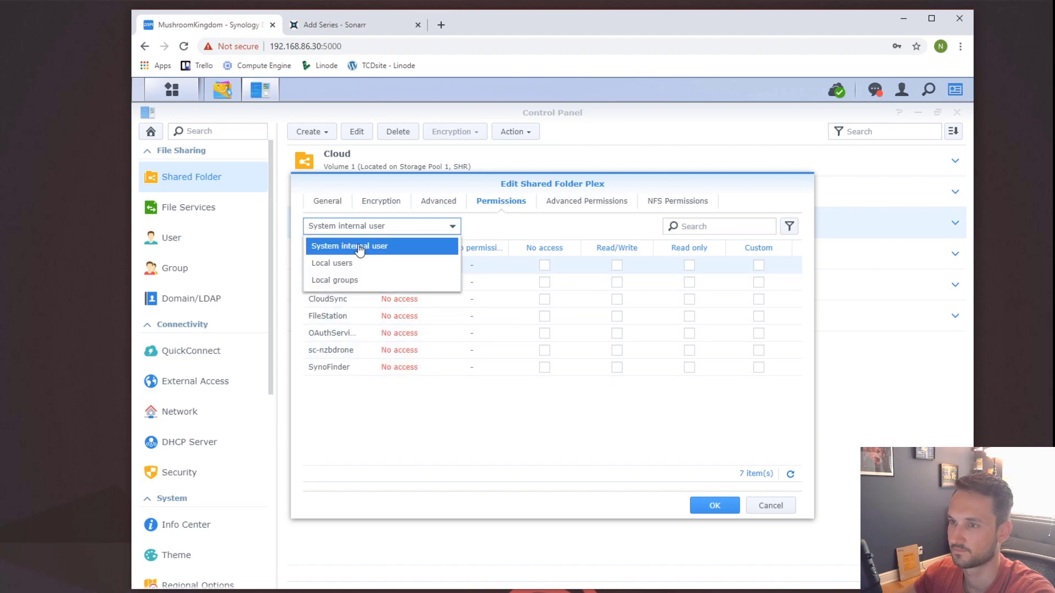
{"action": "left_click", "coordinate": [349, 265]}
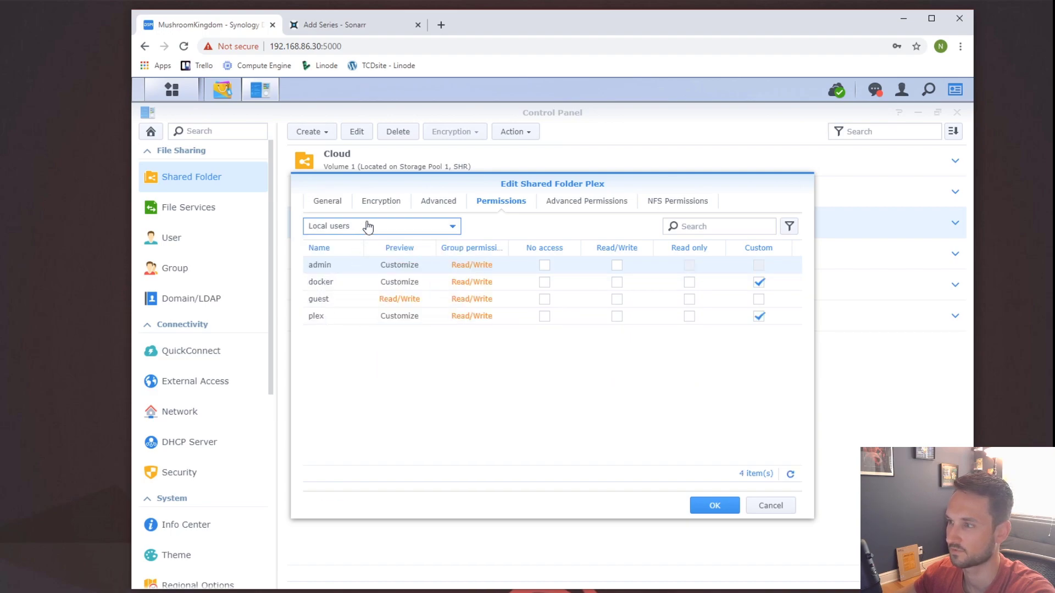
{"action": "left_click", "coordinate": [368, 227]}
{"action": "left_click", "coordinate": [337, 281]}
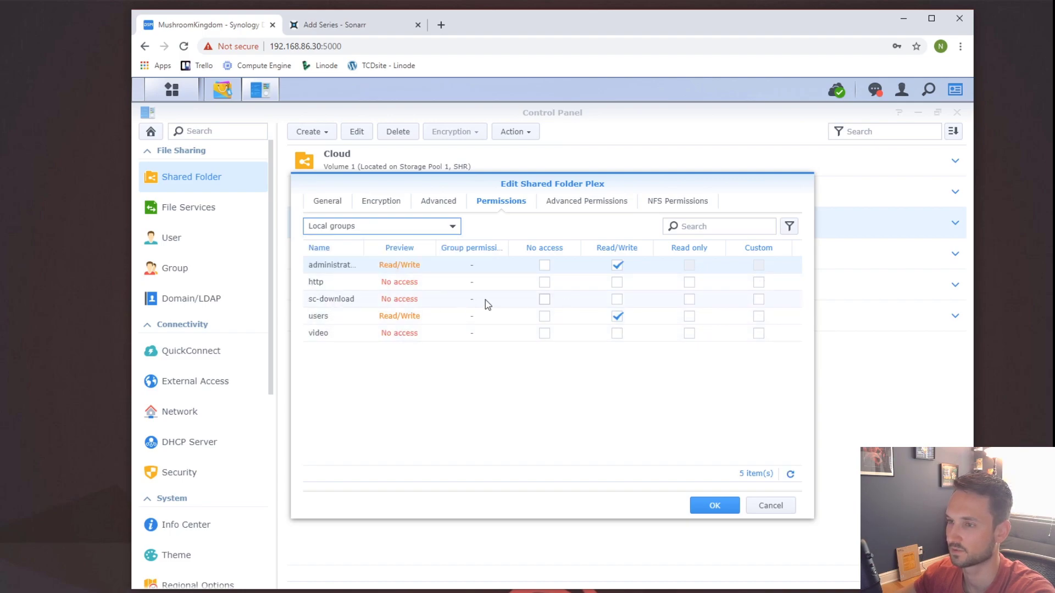
{"action": "left_click", "coordinate": [617, 300]}
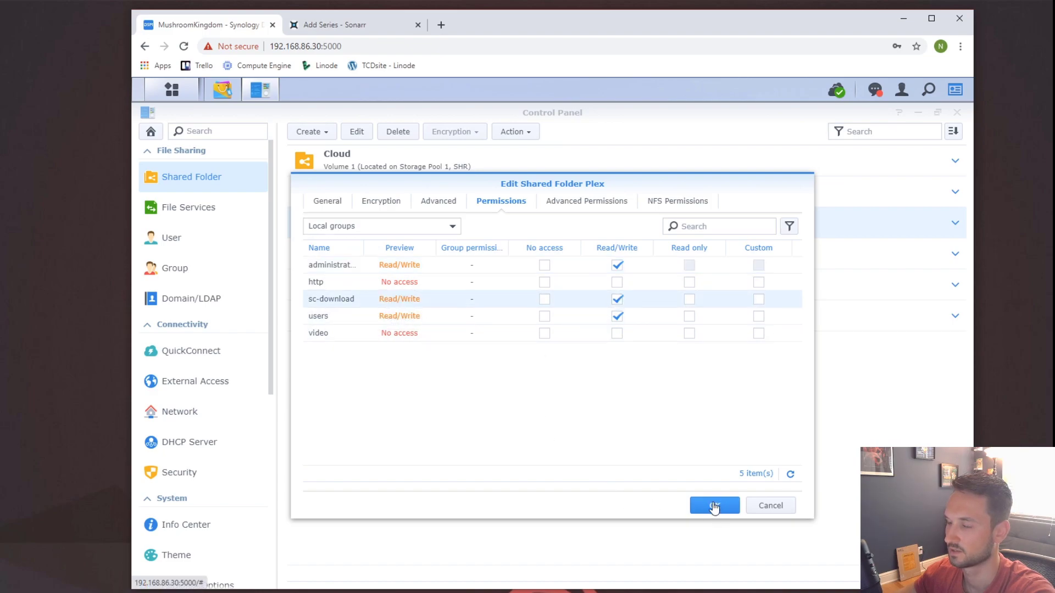
{"action": "left_click", "coordinate": [713, 505]}
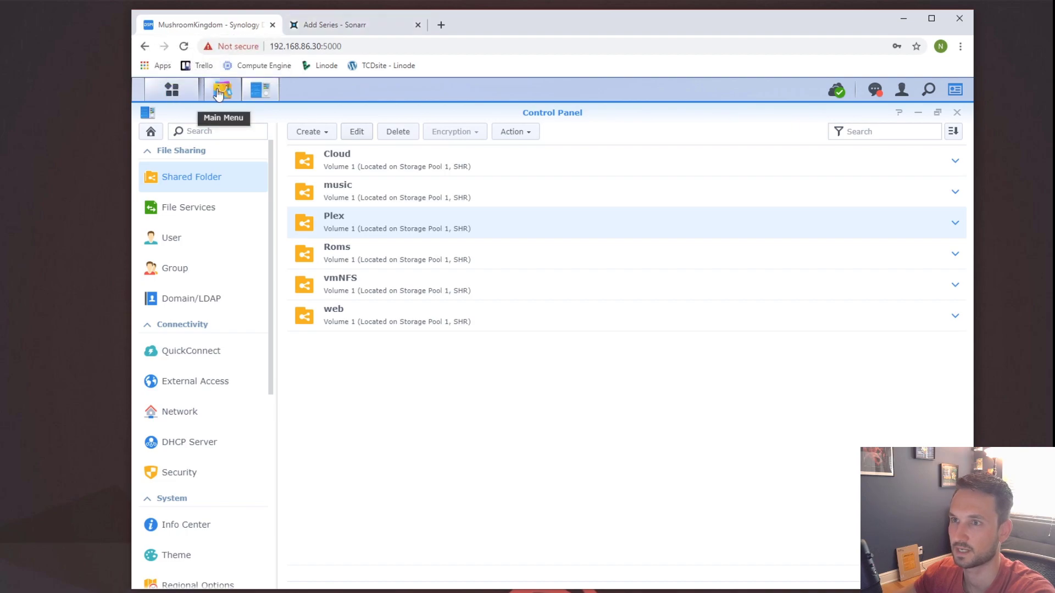
Stop Sonarr in Package Center, confirm, then run it again
{"action": "left_click", "coordinate": [219, 94]}
{"action": "left_click", "coordinate": [452, 235]}
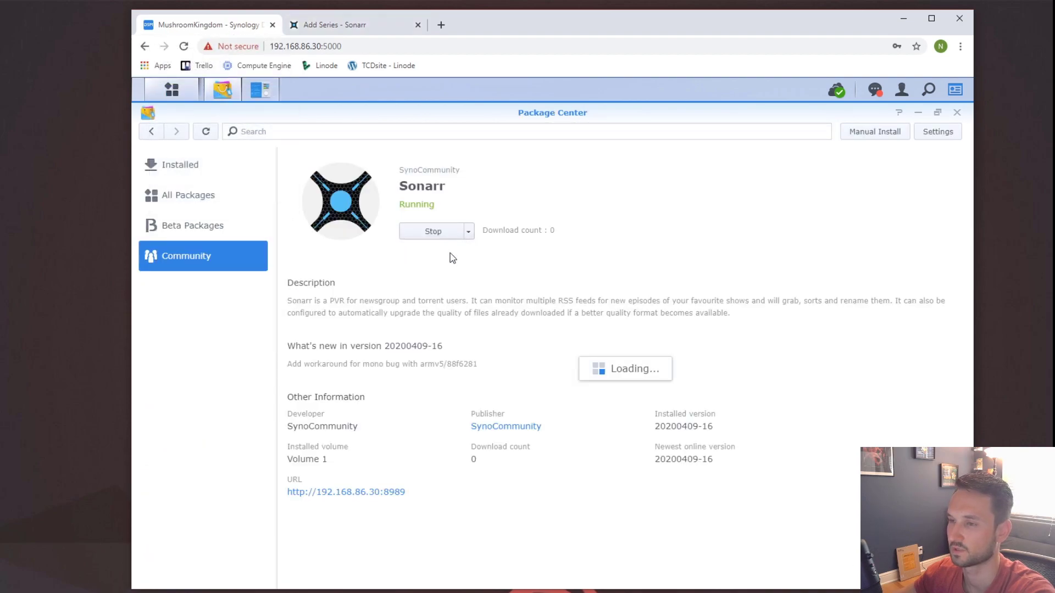
{"action": "left_click", "coordinate": [593, 376]}
{"action": "left_click", "coordinate": [433, 233]}
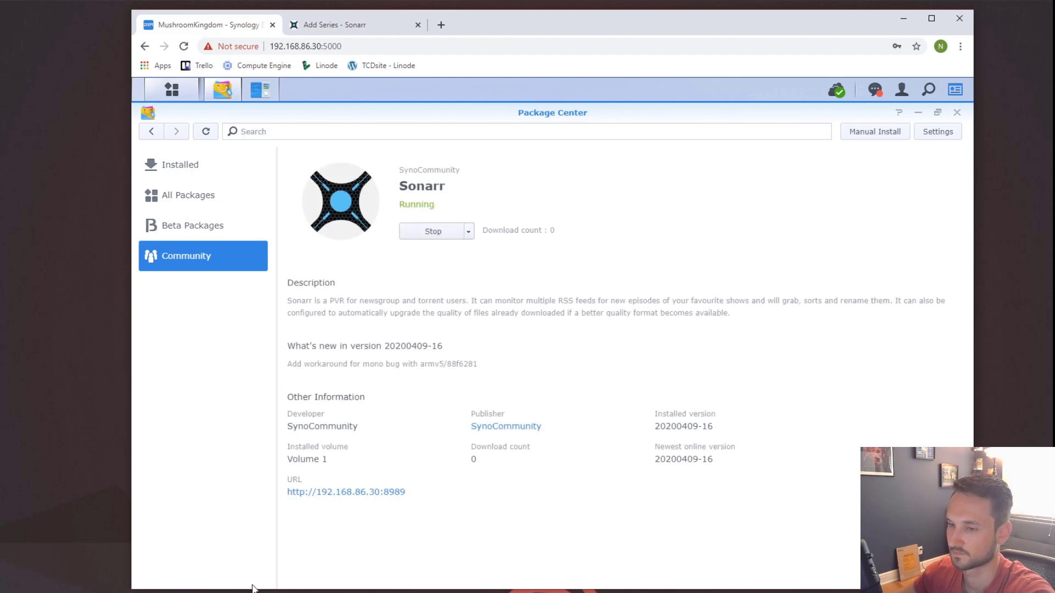
Search Sonarr for 'bob's burgers' and choose Add a different path
{"action": "left_click", "coordinate": [410, 27]}
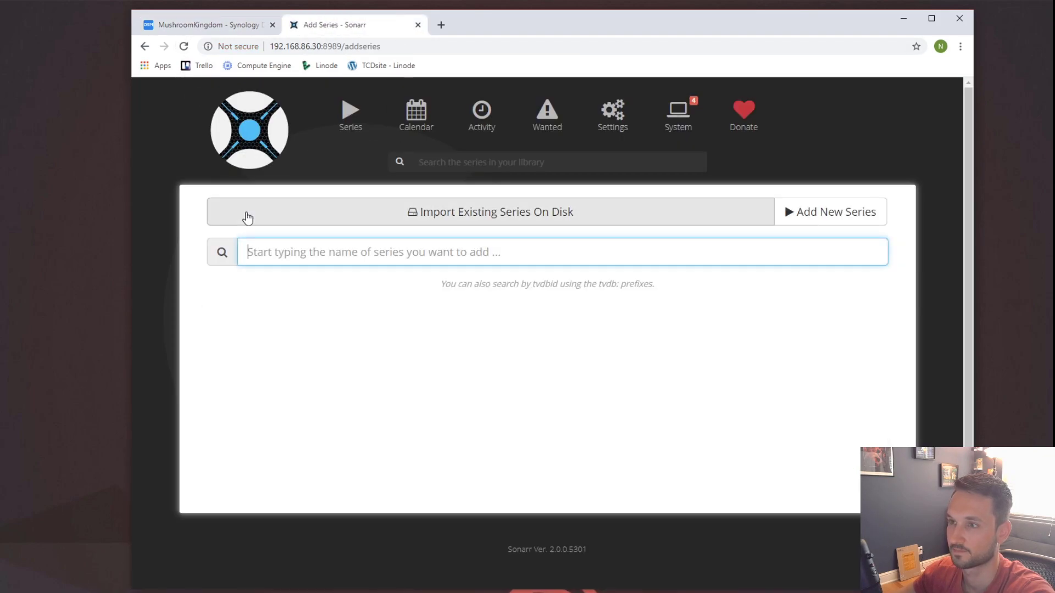
{"action": "type", "text": "bo"}
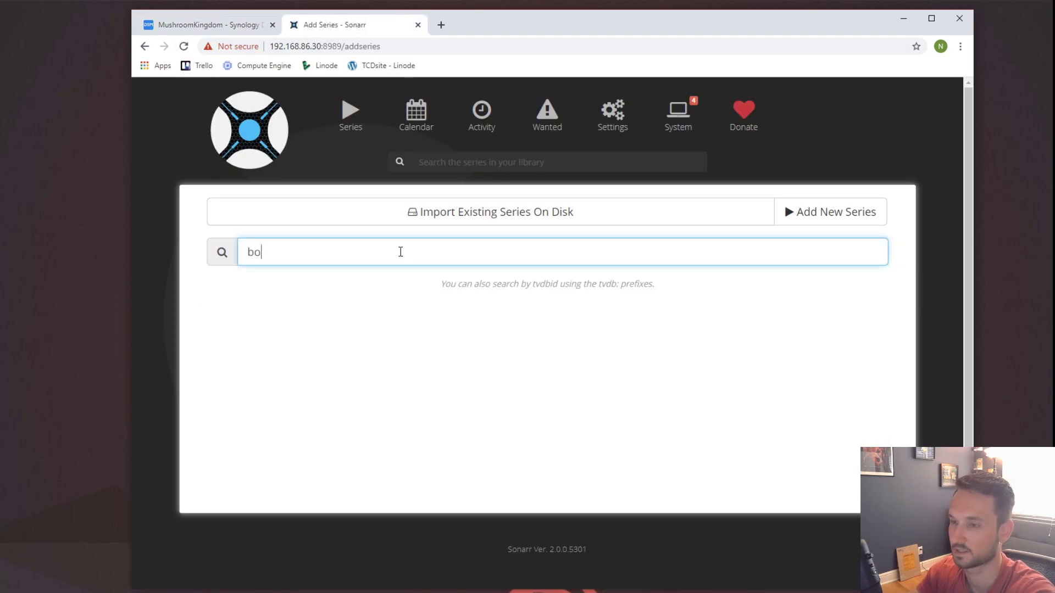
{"action": "type", "text": "b's burgers"}
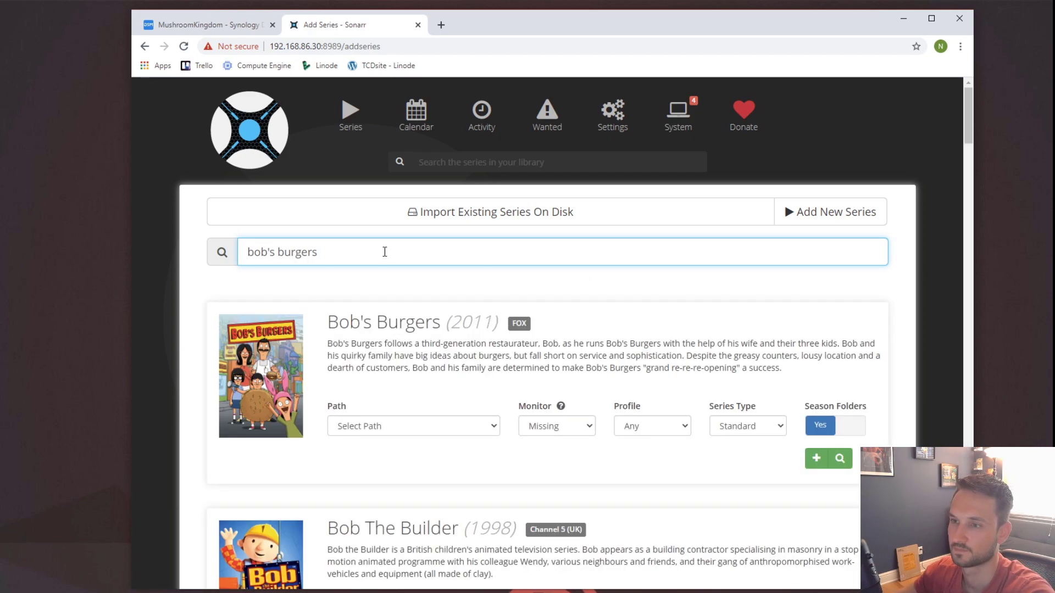
{"action": "left_click", "coordinate": [472, 423]}
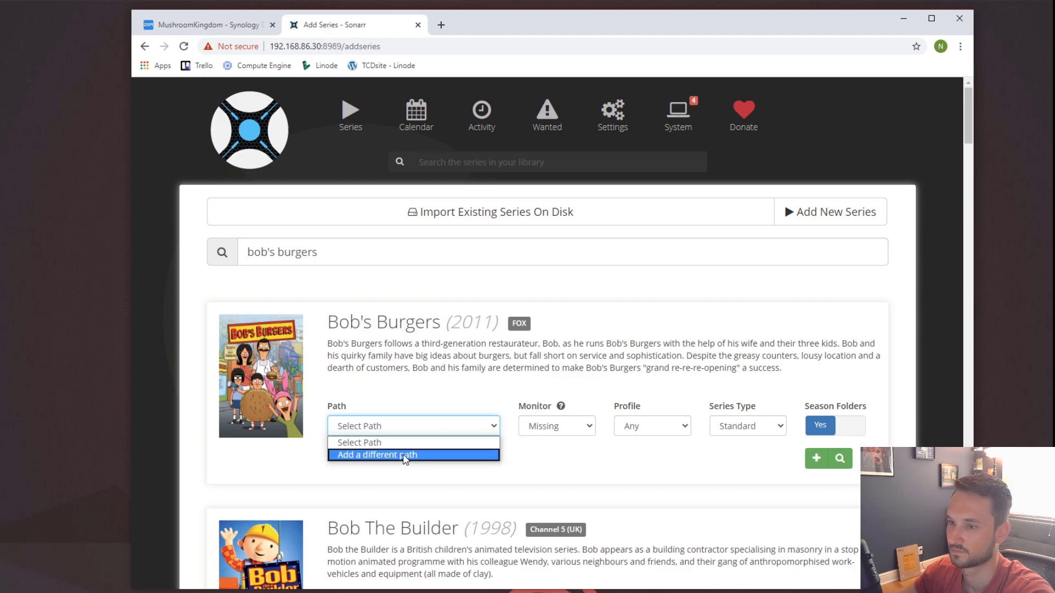
{"action": "left_click", "coordinate": [404, 454]}
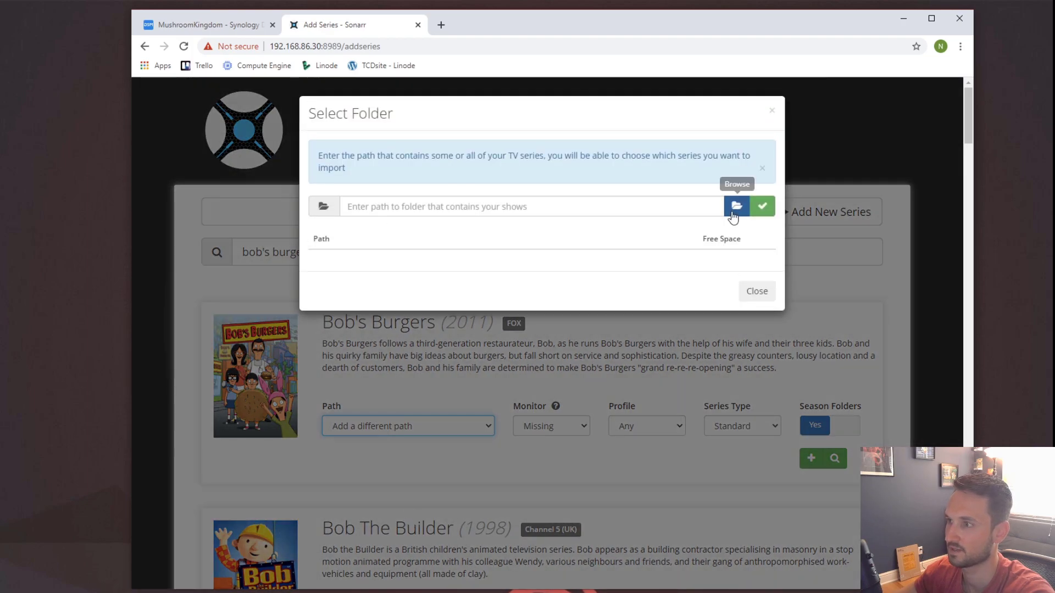
Browse to /volume1/Plex, now listing TV and Movies, then close both dialogs
{"action": "left_click", "coordinate": [736, 206]}
{"action": "scroll", "coordinate": [349, 403], "scroll_direction": "down", "scroll_amount": 3}
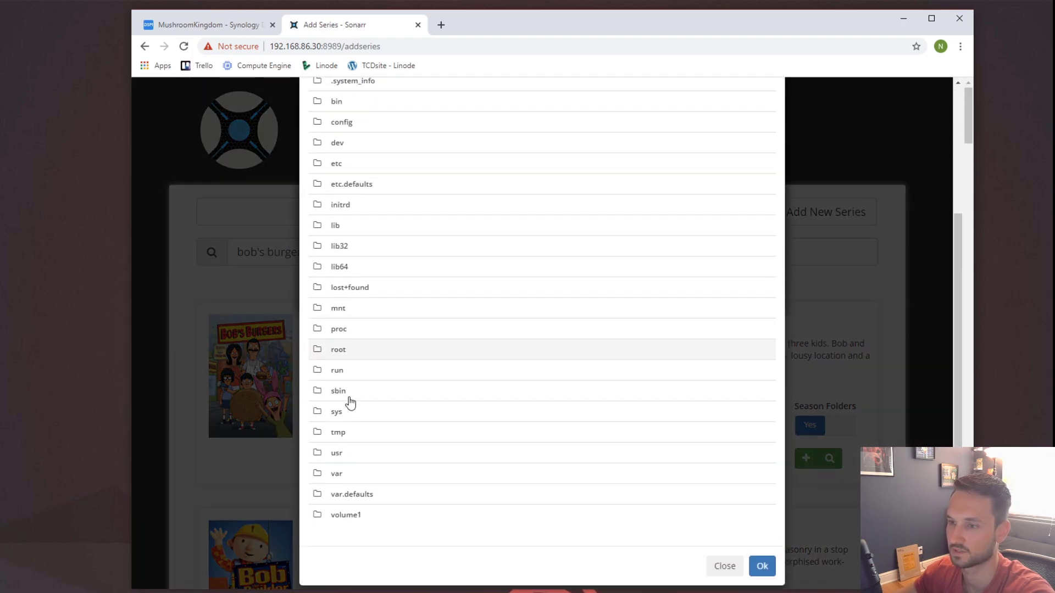
{"action": "left_click", "coordinate": [338, 518]}
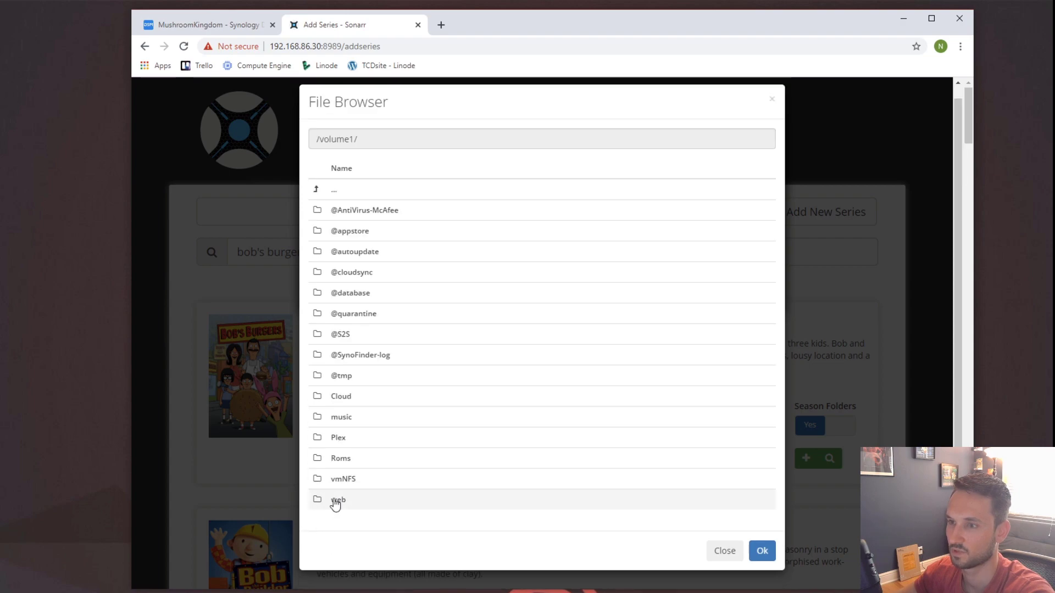
{"action": "left_click", "coordinate": [339, 438]}
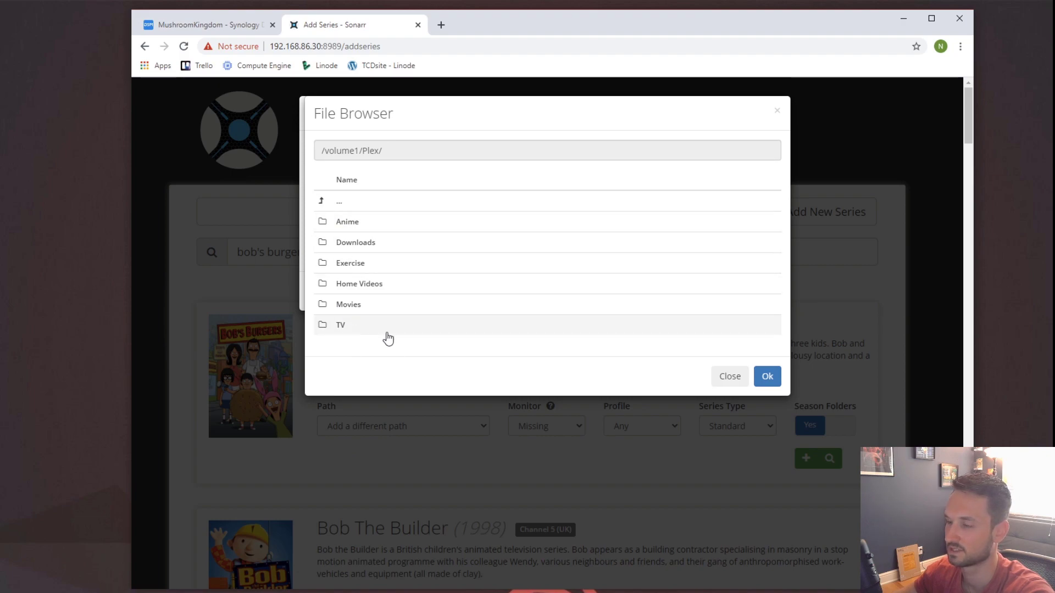
{"action": "left_click", "coordinate": [733, 376]}
{"action": "left_click", "coordinate": [756, 289]}
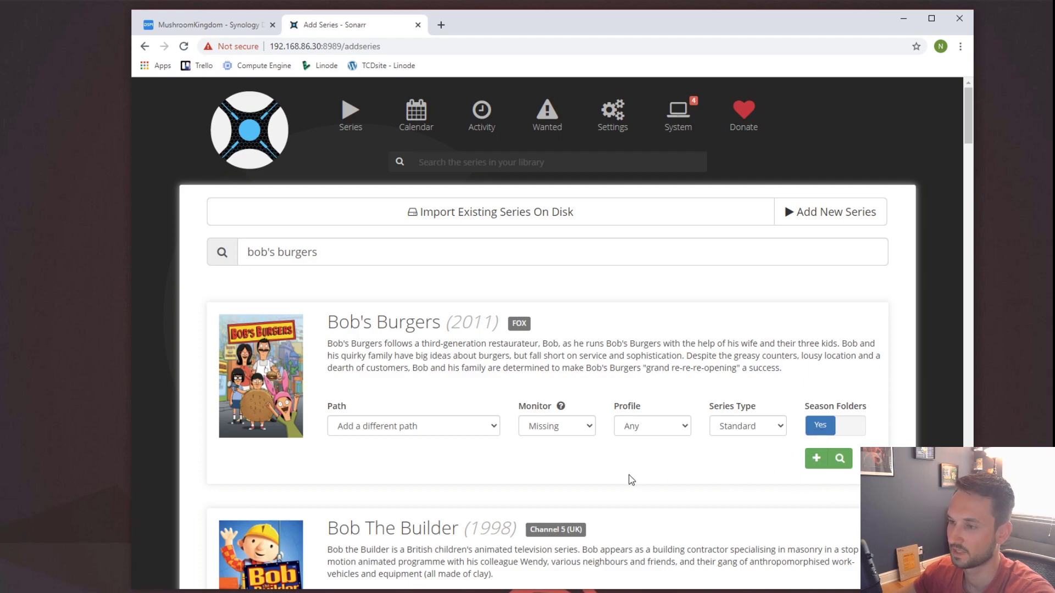
Open Sonarr's System status page and select the first health warning about missing indexers
{"action": "left_click", "coordinate": [684, 132]}
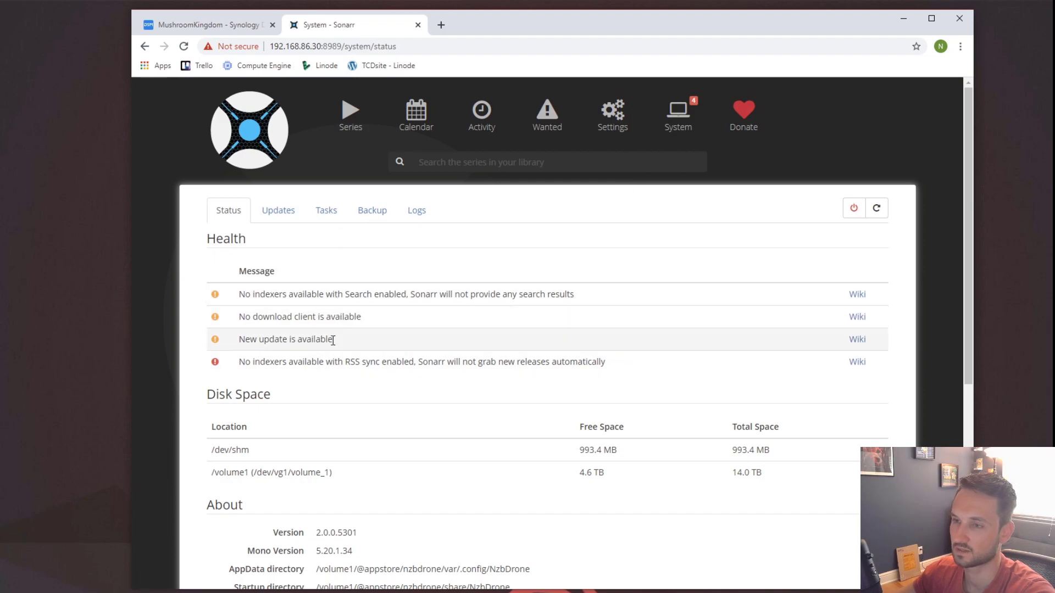
{"action": "left_click_drag", "start_coordinate": [245, 295], "coordinate": [437, 295]}
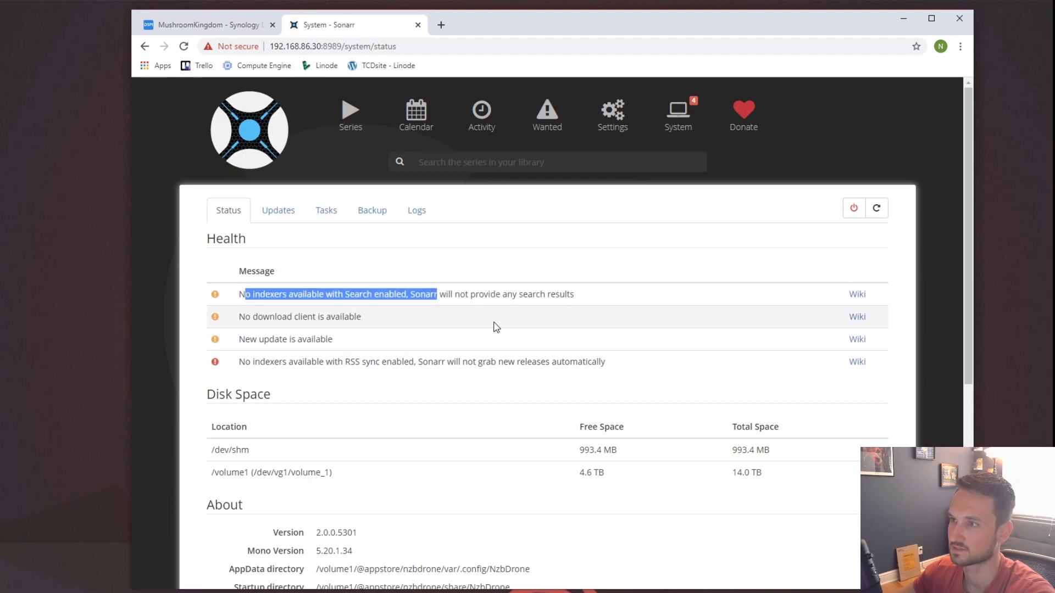